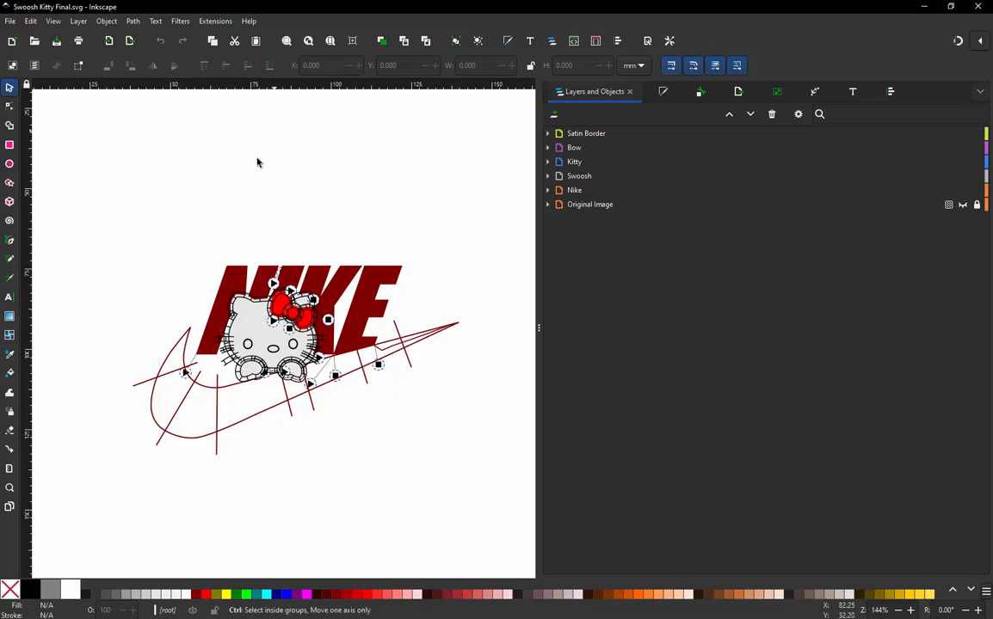
# - Set the document's page size to 7 in wide by 5 in high, using inches as the page unit
pyautogui.keyDown('ctrl'); pyautogui.scroll(-2, 220, 215); pyautogui.keyUp('ctrl')
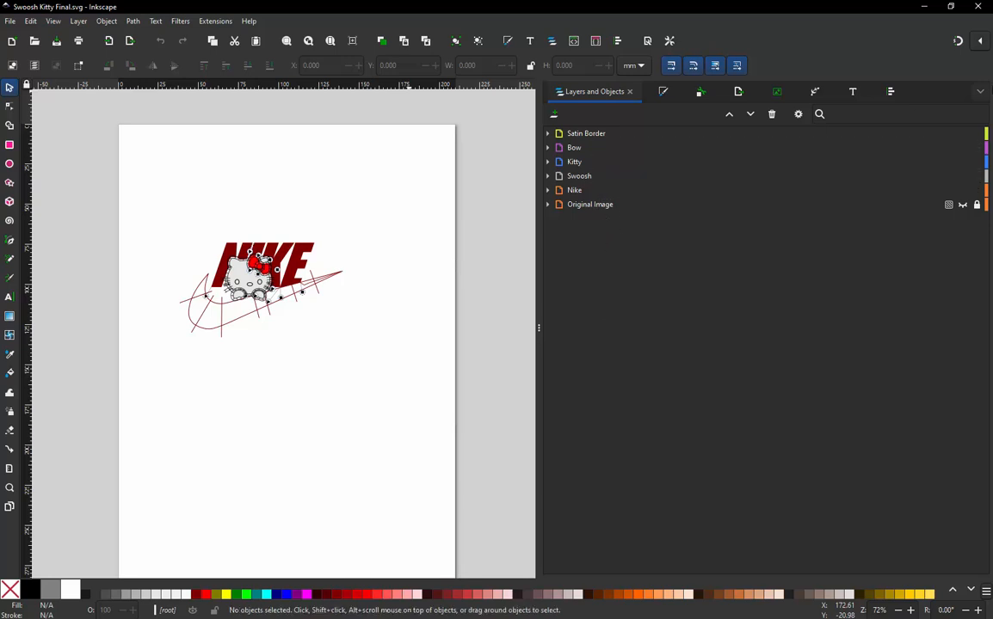
pyautogui.click(981, 92)
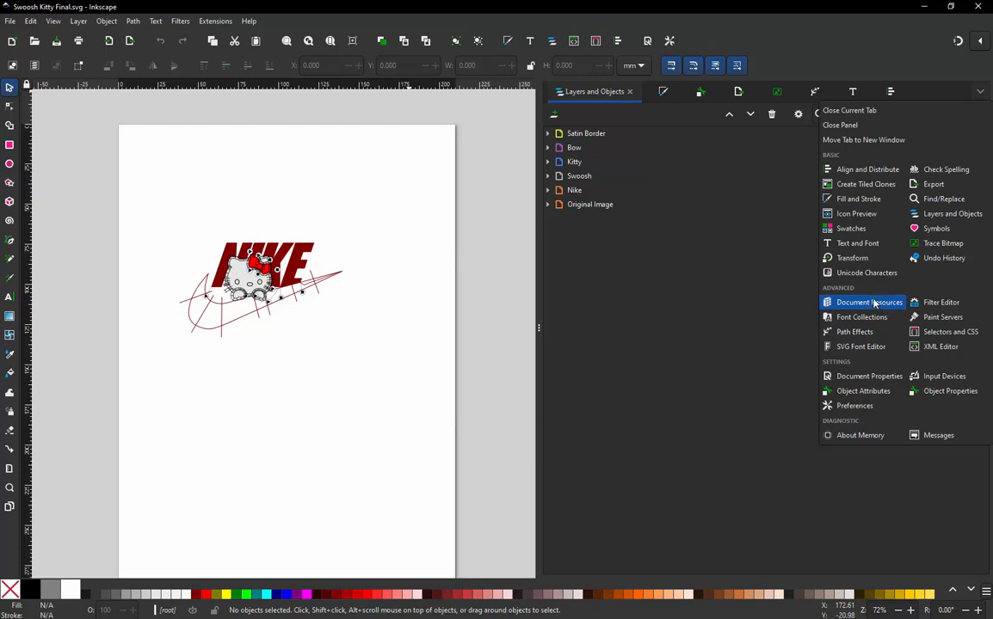
pyautogui.click(870, 379)
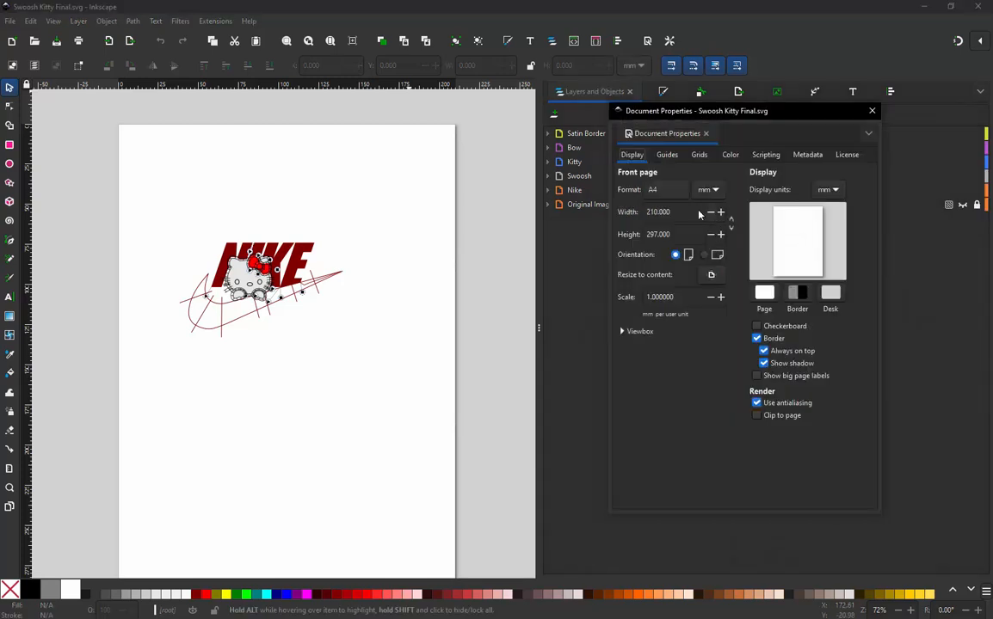
pyautogui.click(715, 192)
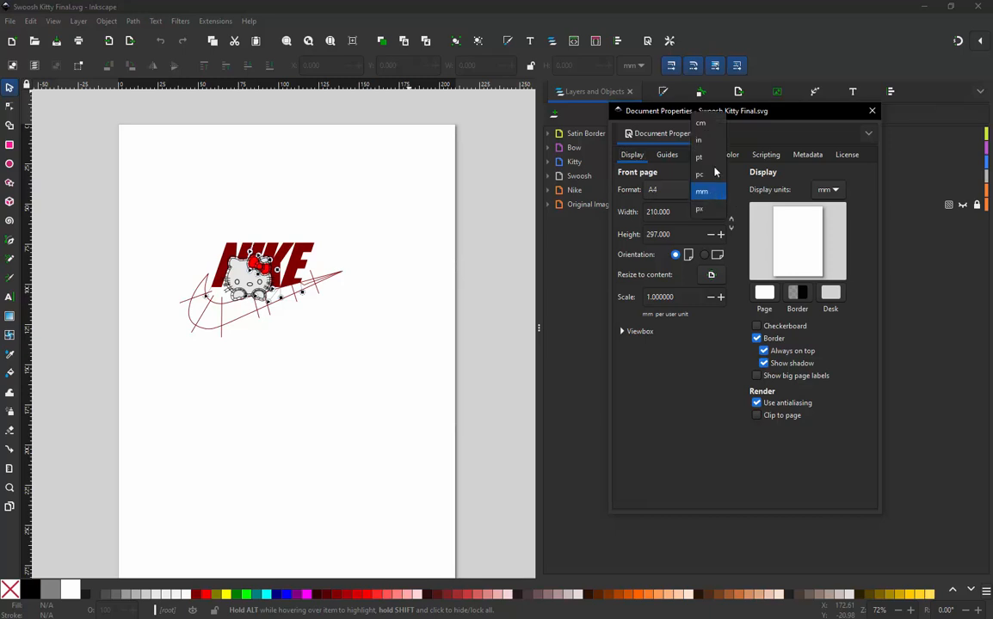
pyautogui.click(712, 137)
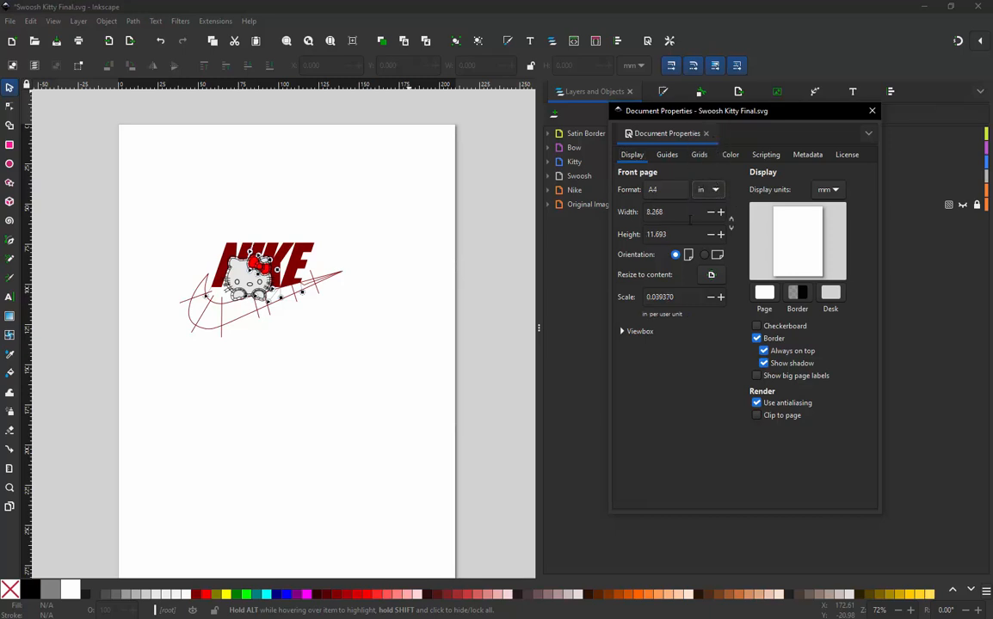
pyautogui.moveTo(681, 212); pyautogui.dragTo(596, 215)
pyautogui.write('7')
pyautogui.press('Tab')
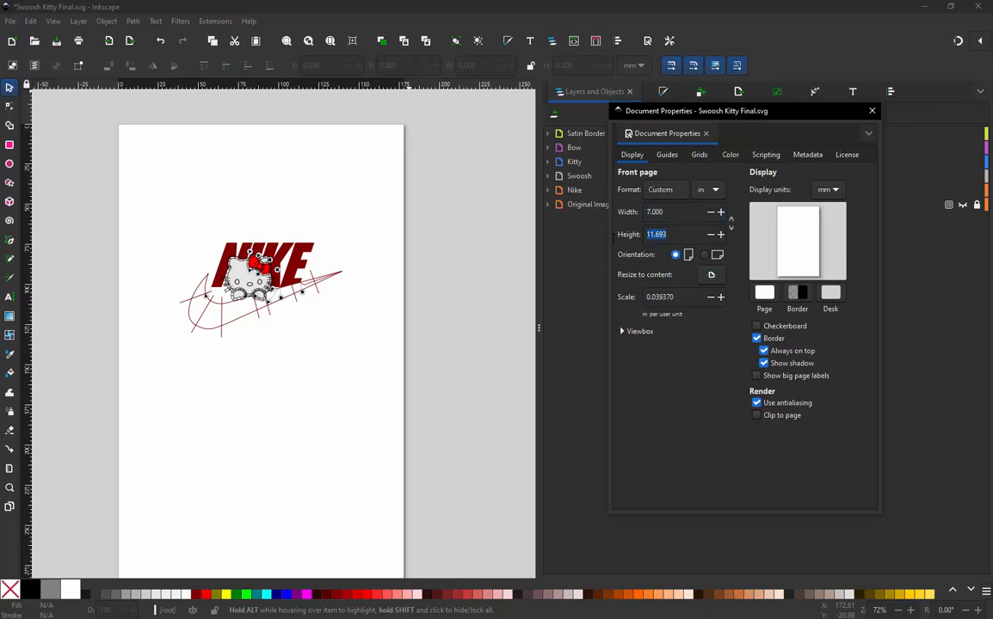
pyautogui.write('5')
pyautogui.press('Return')
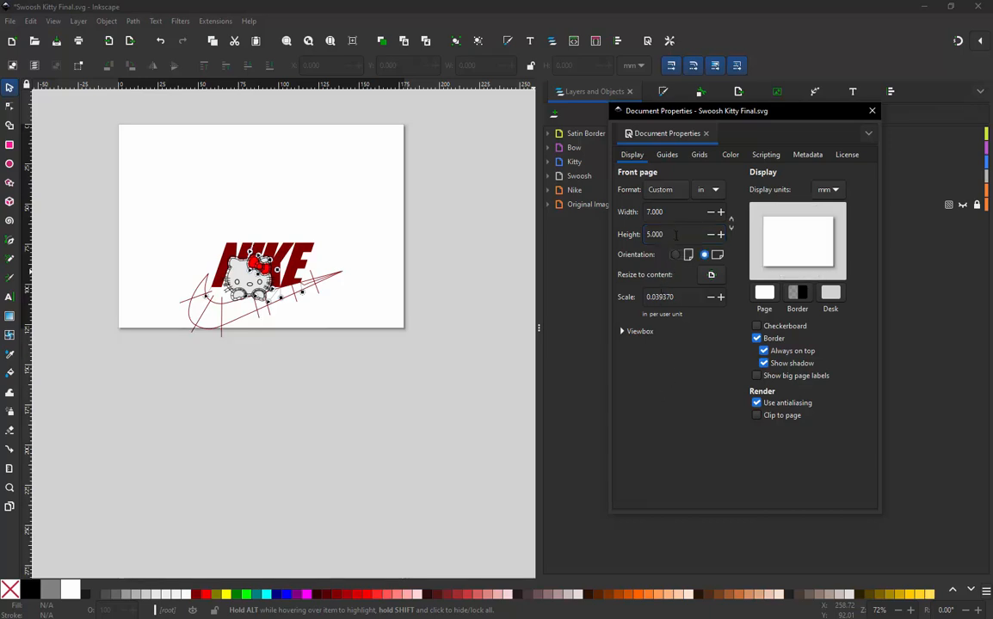
pyautogui.click(874, 112)
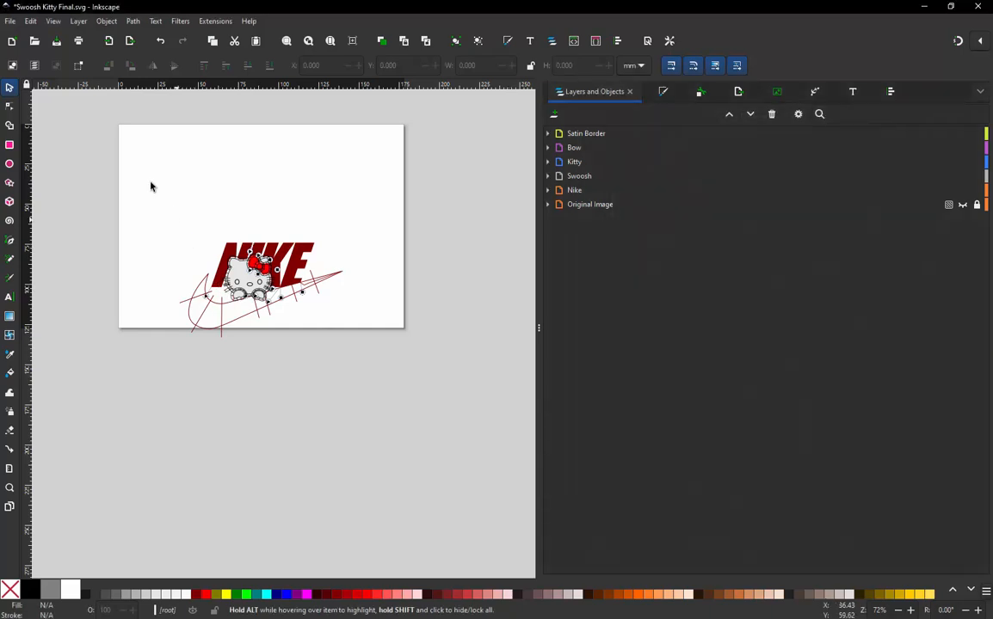
# - Scale the whole artwork up proportionally to about 165 mm wide and position it within the page
pyautogui.moveTo(134, 202); pyautogui.dragTo(372, 408)
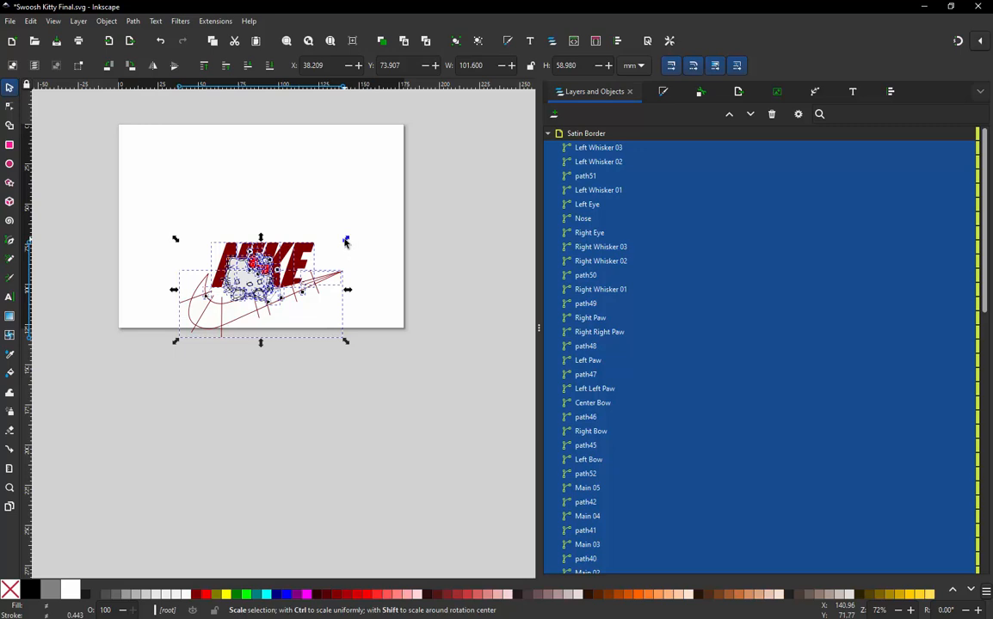
pyautogui.moveTo(346, 238); pyautogui.dragTo(447, 168)
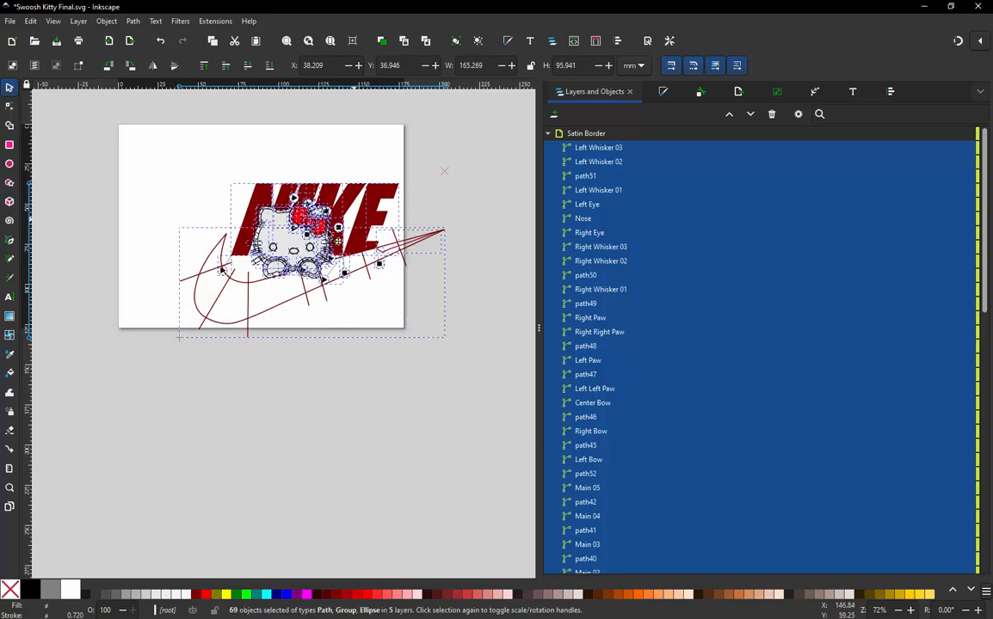
pyautogui.moveTo(222, 271); pyautogui.dragTo(164, 245)
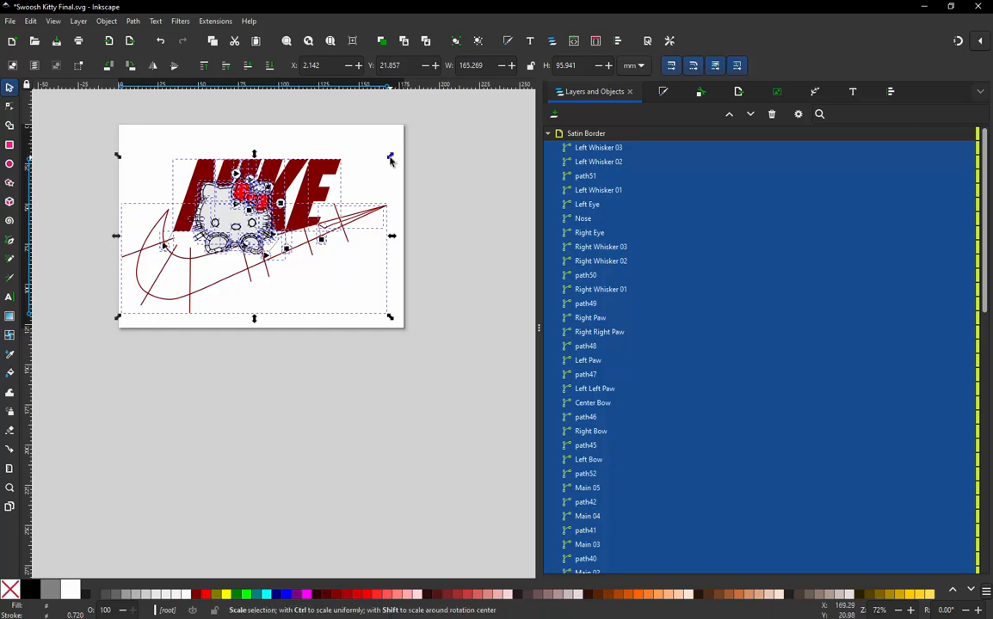
pyautogui.moveTo(390, 159)
pyautogui.mouseDown()
pyautogui.moveTo(399, 155)
pyautogui.moveTo(366, 186)
pyautogui.moveTo(394, 158)
pyautogui.mouseUp()
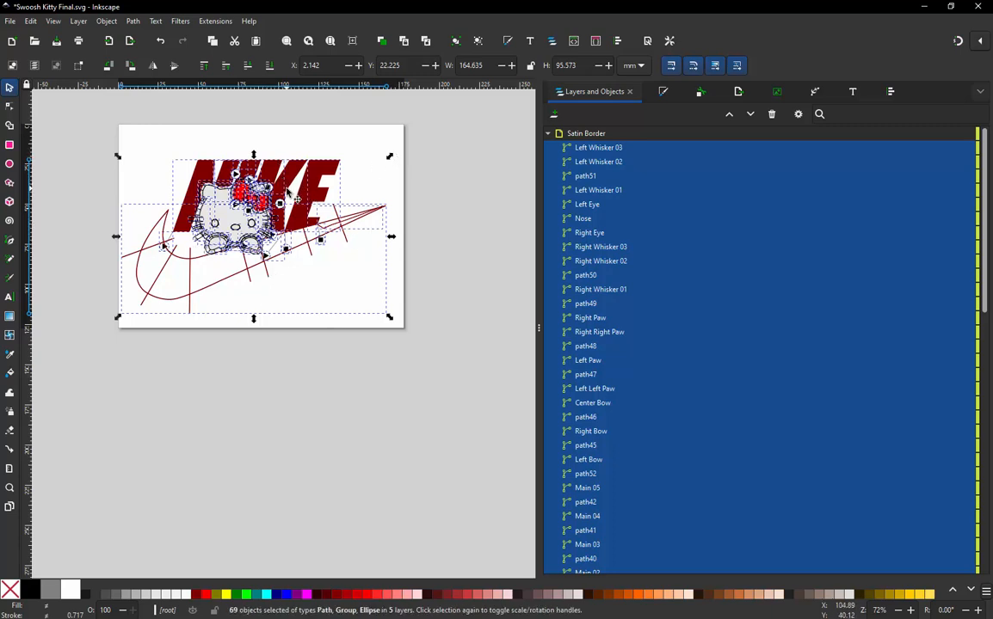
pyautogui.moveTo(289, 176); pyautogui.dragTo(325, 186)
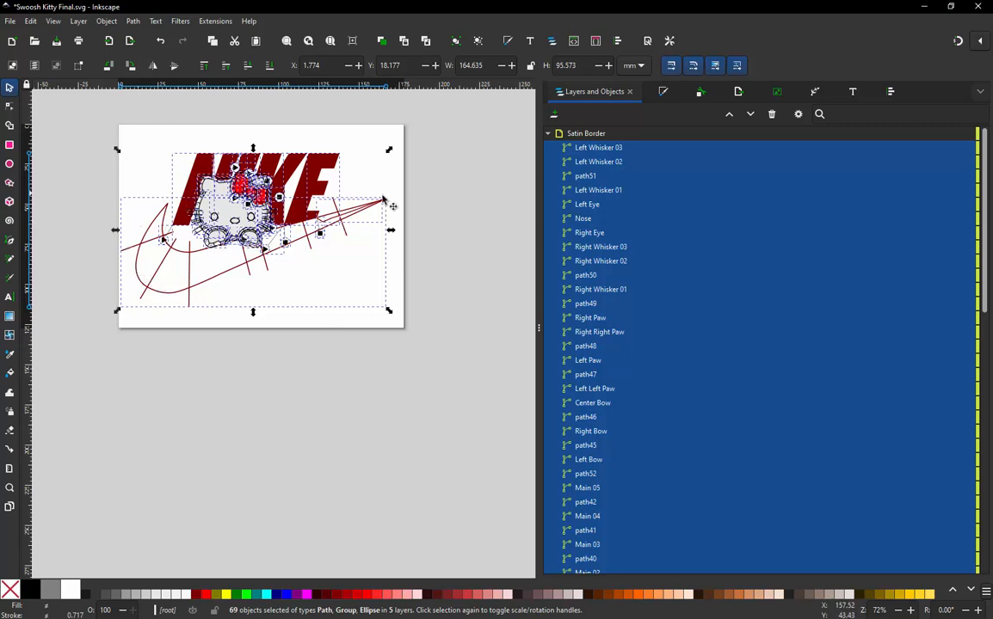
pyautogui.click(421, 201)
pyautogui.scroll(-1, 370, 321)
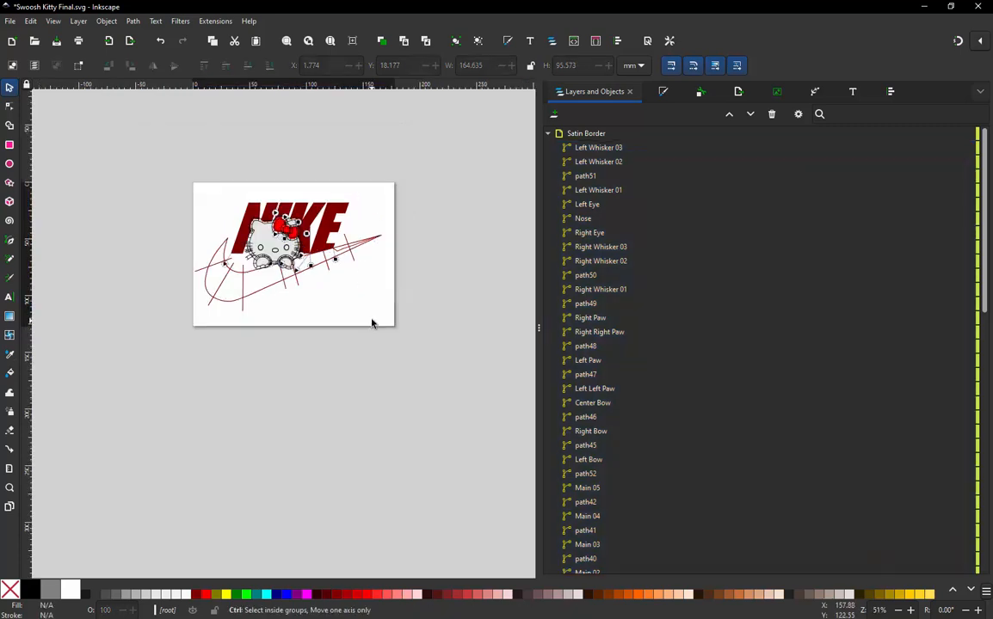
pyautogui.scroll(1, 297, 201)
pyautogui.scroll(1, 232, 208)
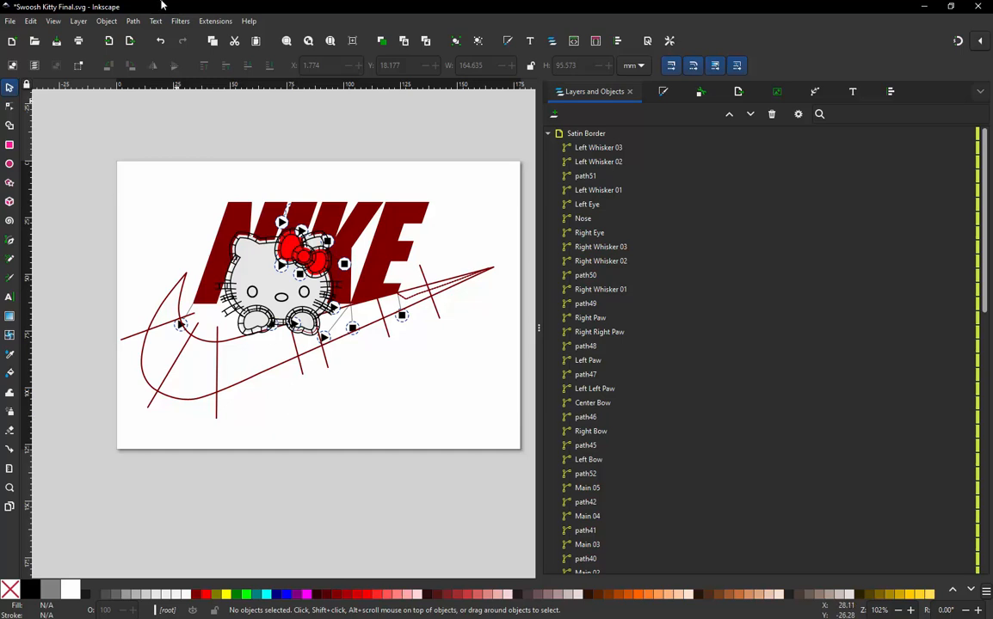
# - Run the Ink/Stitch simulator on the complete design, review the stitch-out, and close the simulation
pyautogui.click(212, 22)
pyautogui.moveTo(273, 175)
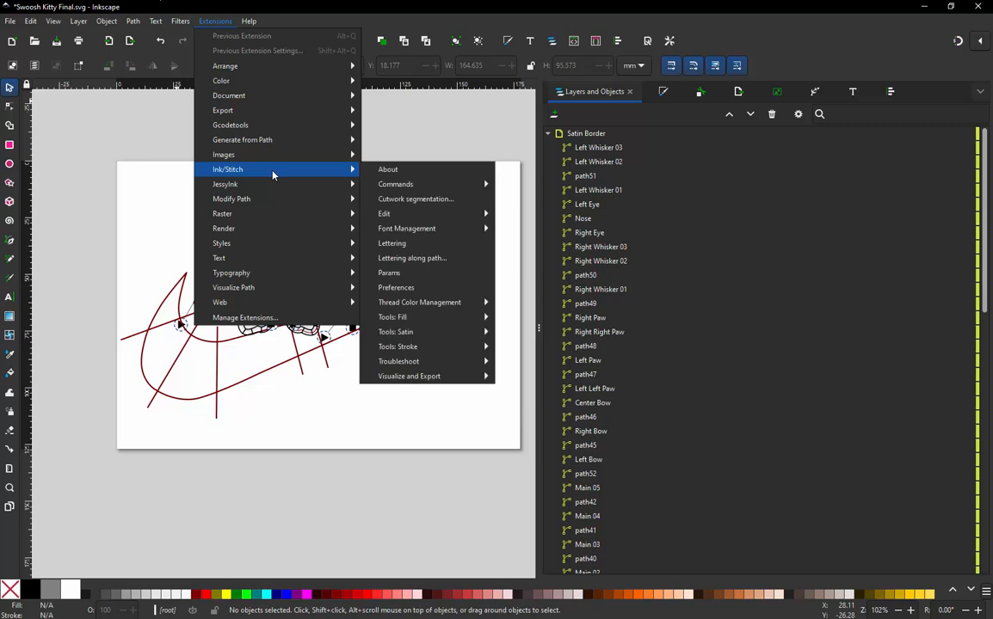
pyautogui.moveTo(435, 385)
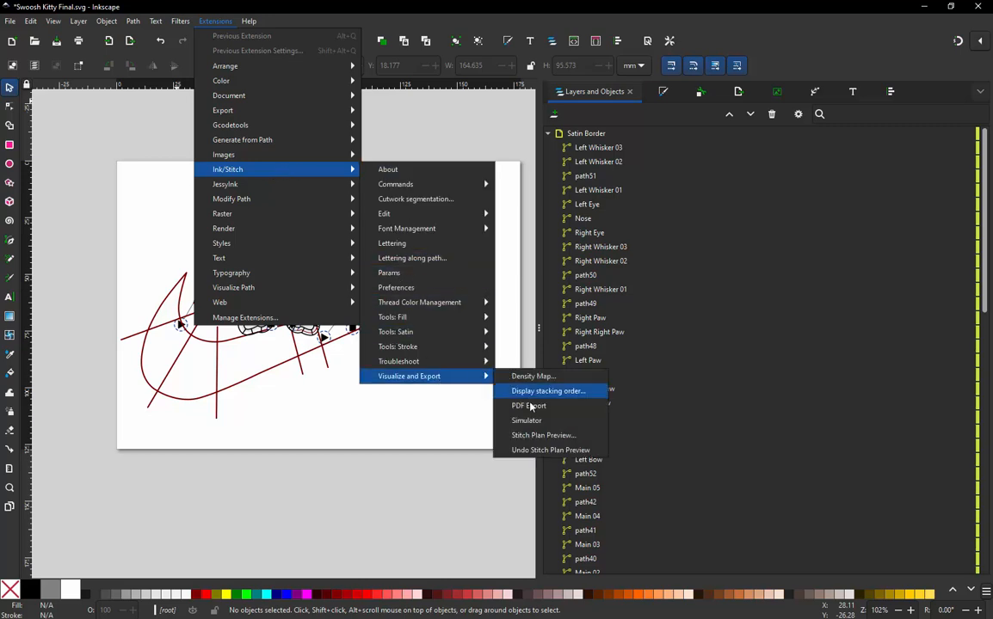
pyautogui.click(503, 420)
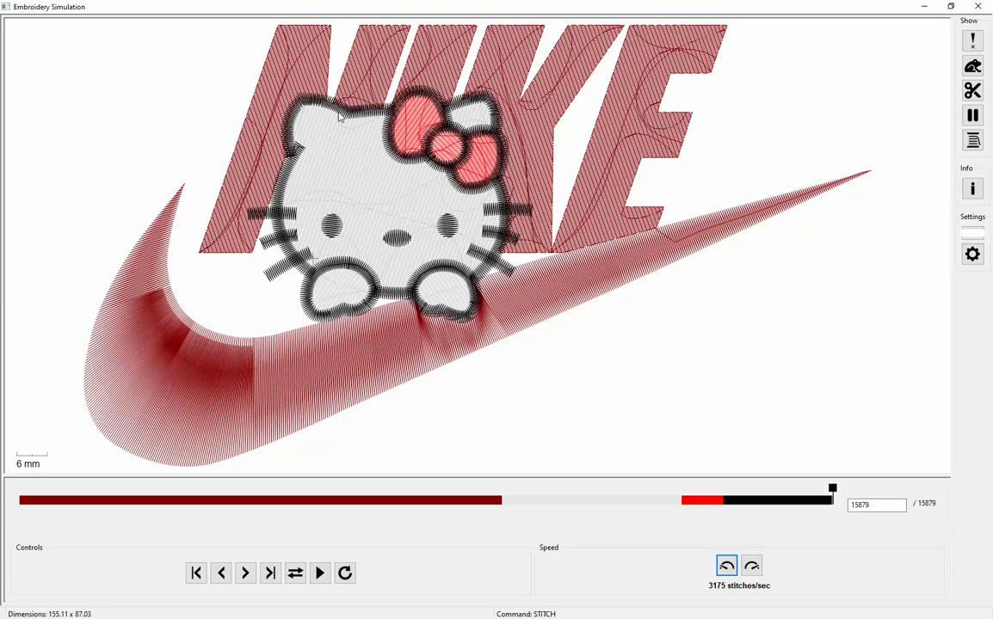
pyautogui.click(977, 7)
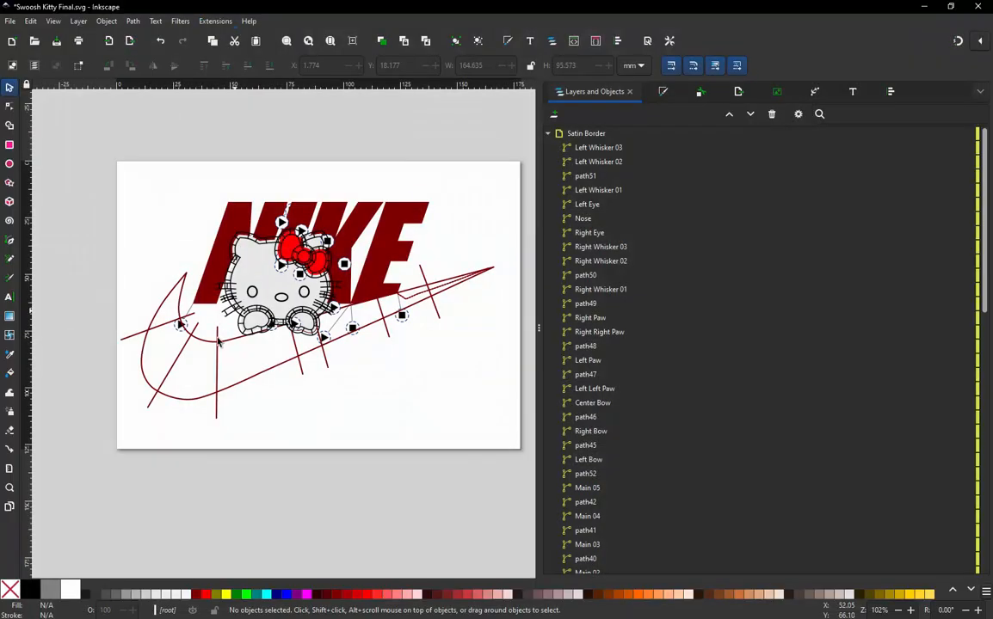
# - Open the Ink/Stitch Params for the swoosh path, enable contour underlay, and check the underlay outline in the stitch preview
pyautogui.click(189, 402)
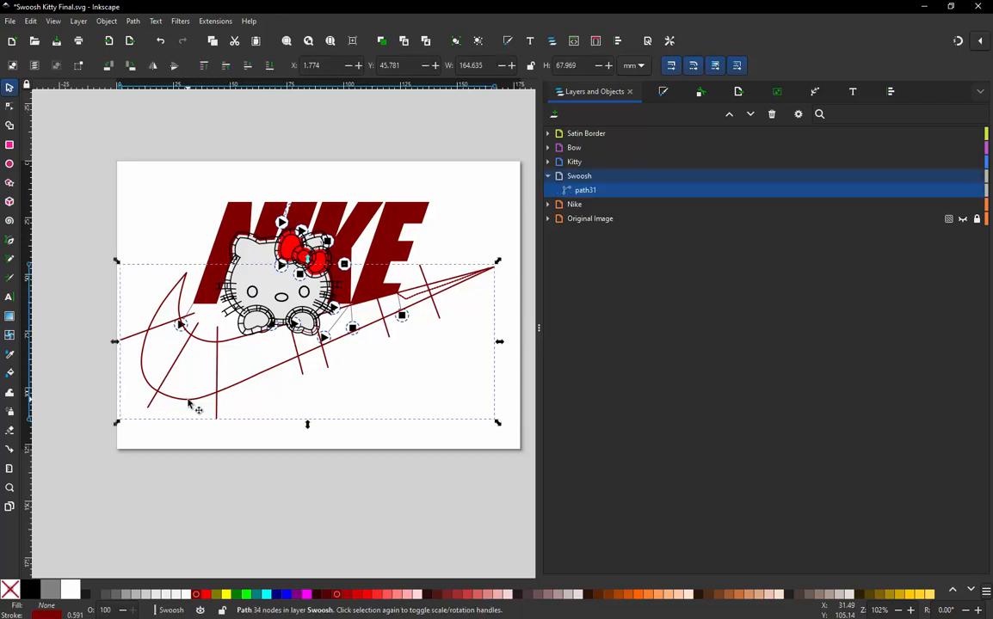
pyautogui.click(215, 22)
pyautogui.moveTo(246, 171)
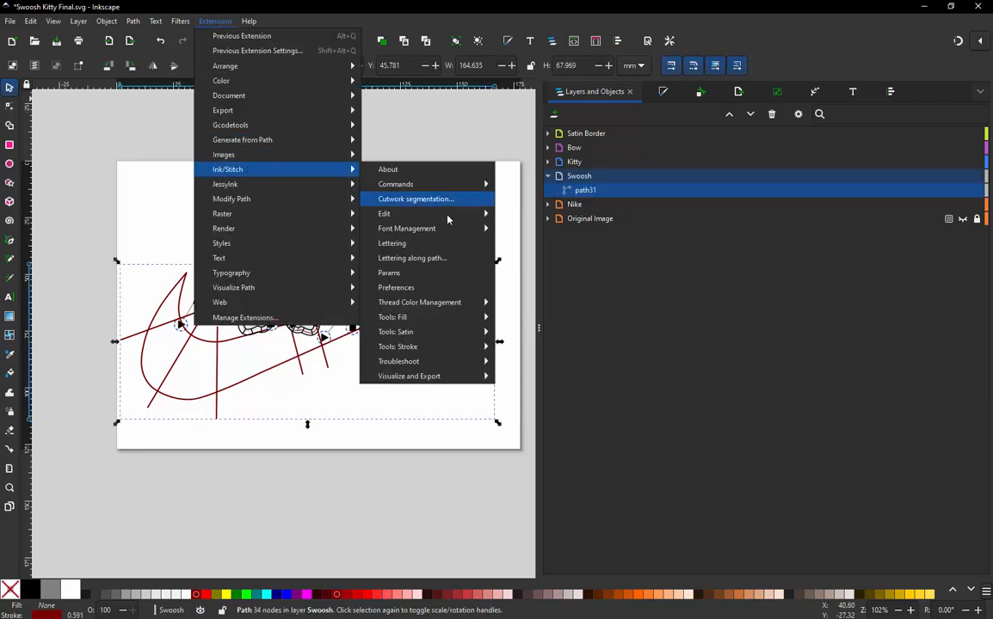
pyautogui.click(422, 279)
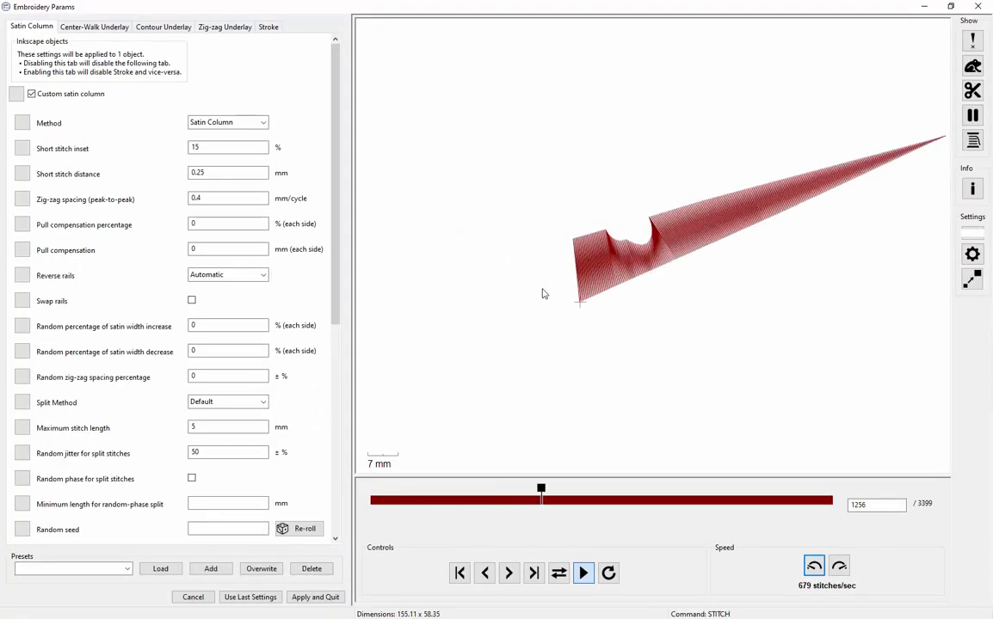
pyautogui.click(162, 28)
pyautogui.click(37, 80)
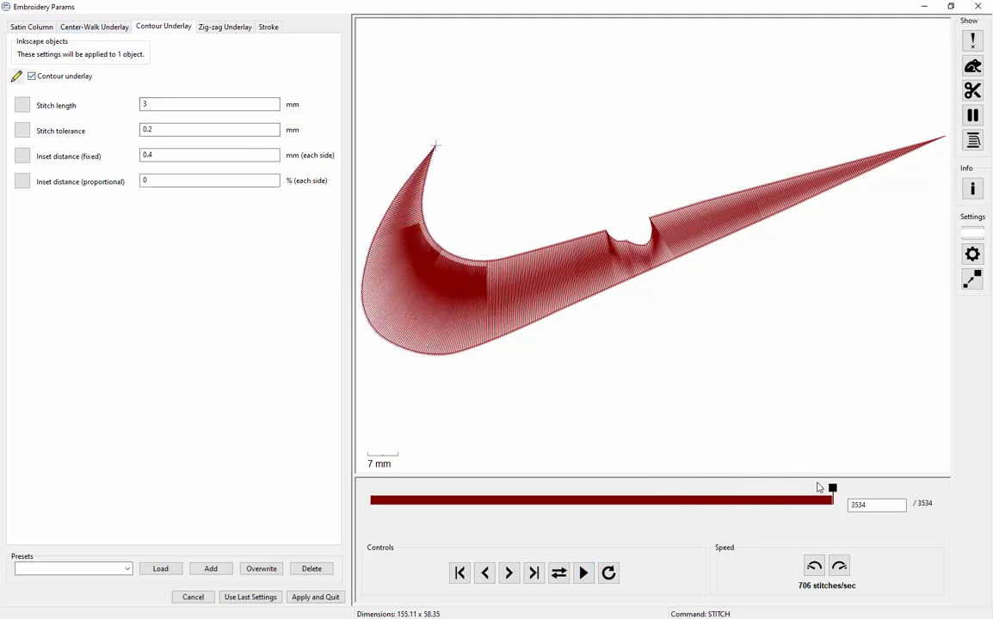
pyautogui.moveTo(820, 496); pyautogui.dragTo(390, 534)
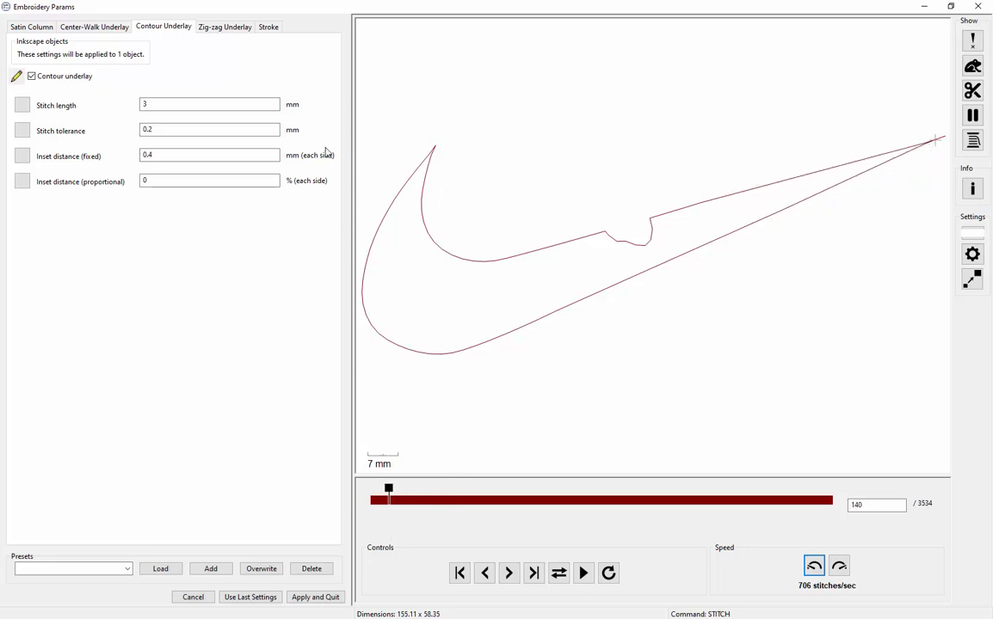
pyautogui.click(154, 101)
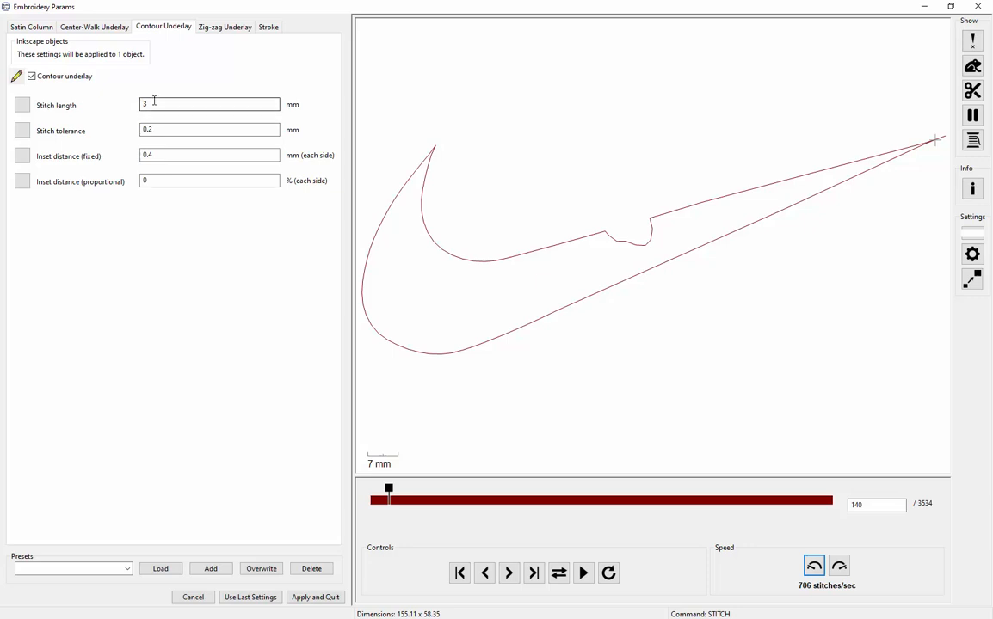
pyautogui.click(163, 155)
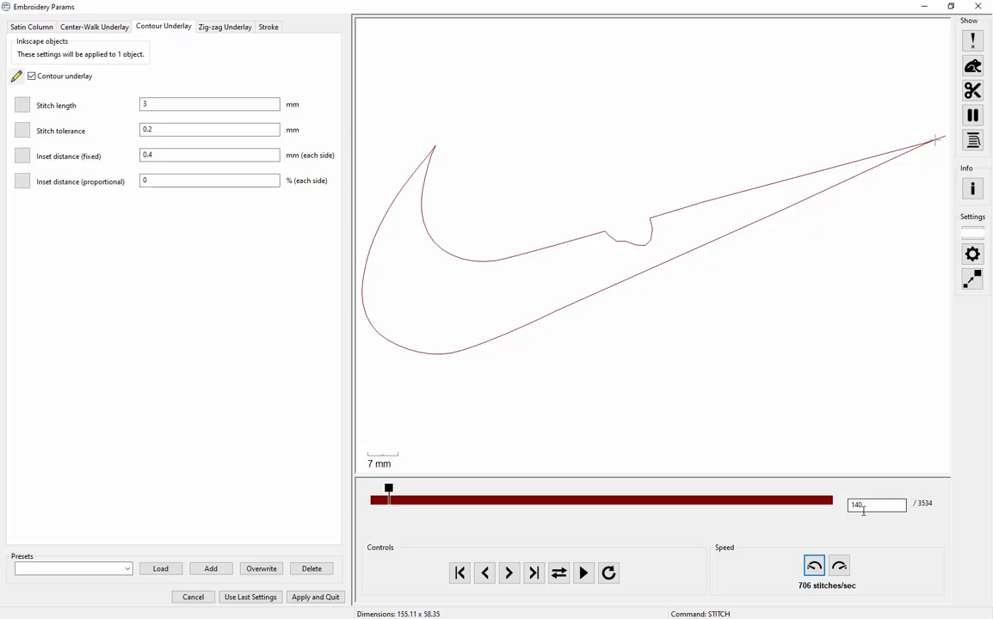
# - Enable zig-zag underlay for the swoosh and inspect its stitches in the preview with needle points shown
pyautogui.click(220, 27)
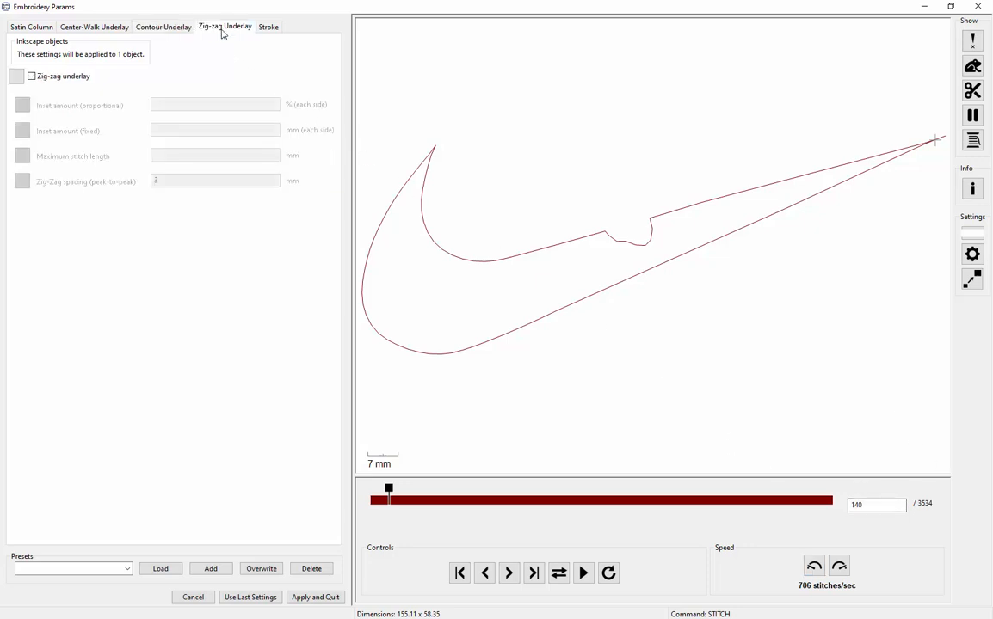
pyautogui.click(32, 76)
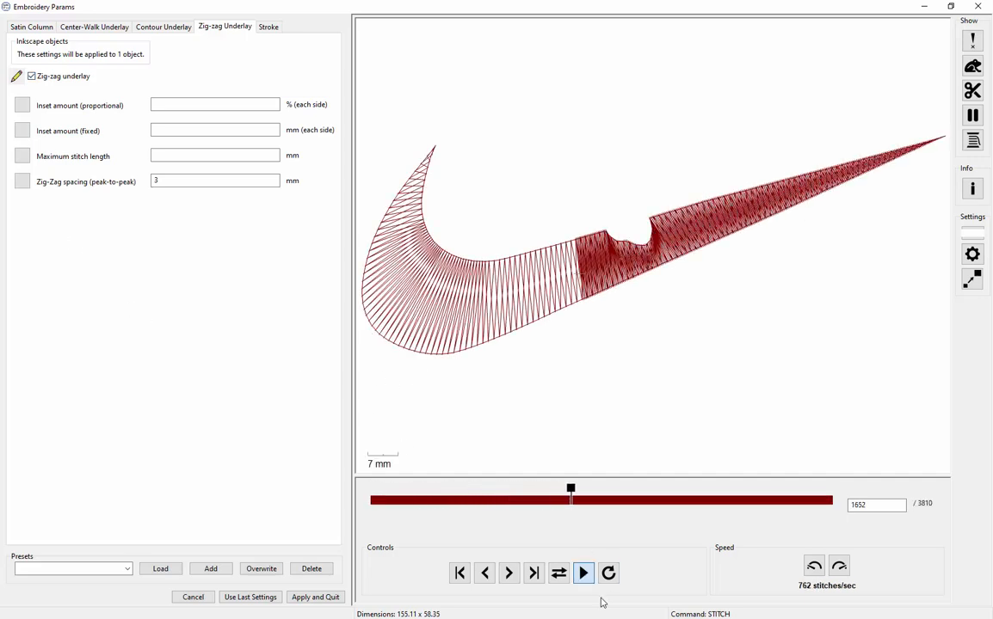
pyautogui.click(585, 574)
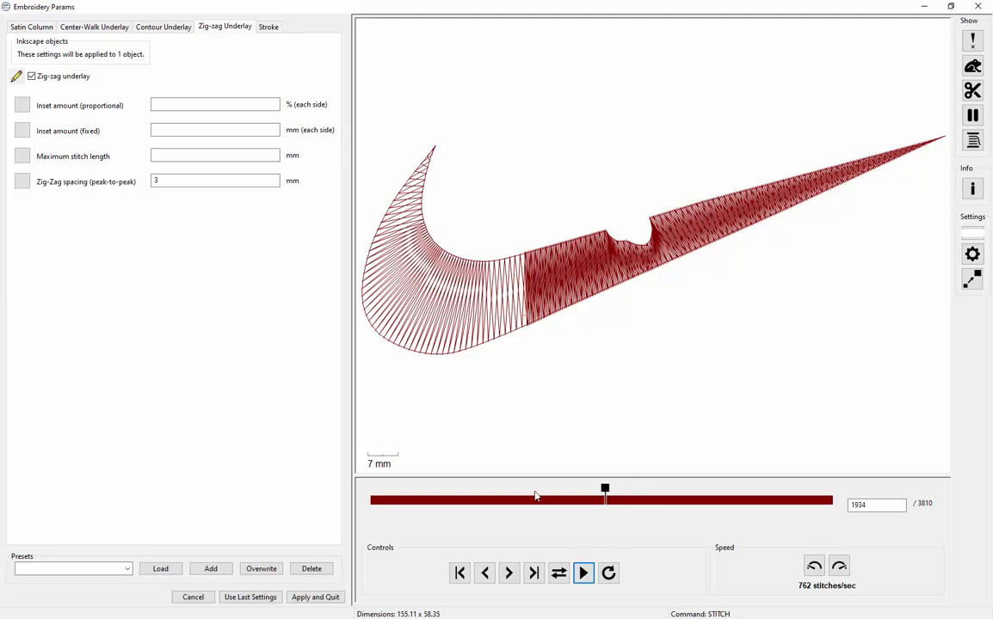
pyautogui.click(445, 501)
pyautogui.moveTo(445, 501); pyautogui.dragTo(422, 504)
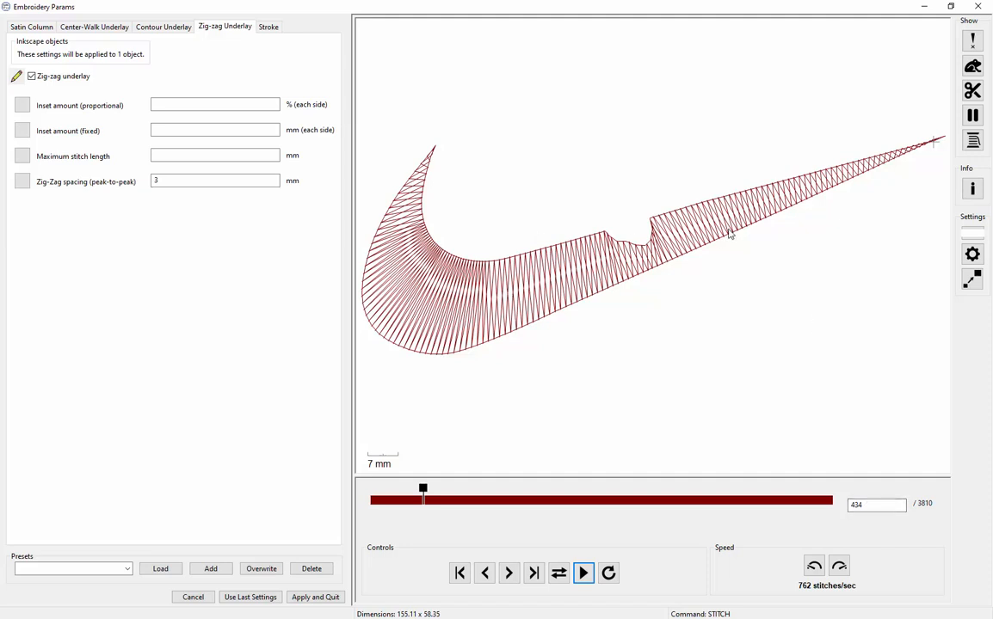
pyautogui.click(974, 41)
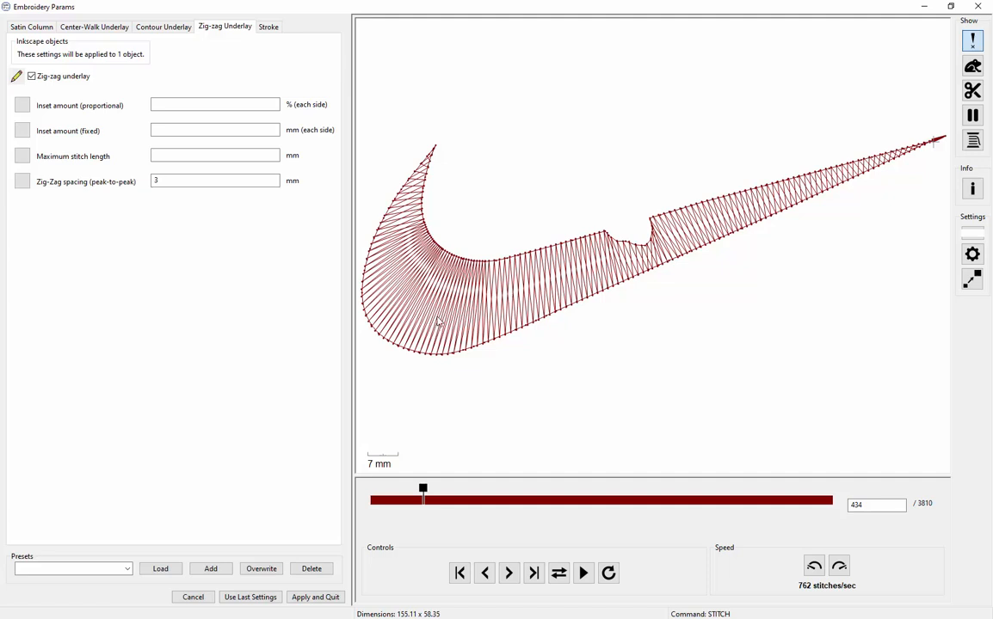
# - Set the zig-zag underlay's maximum stitch length to 3 mm and review the underlay stitches in the preview
pyautogui.click(182, 155)
pyautogui.write('3')
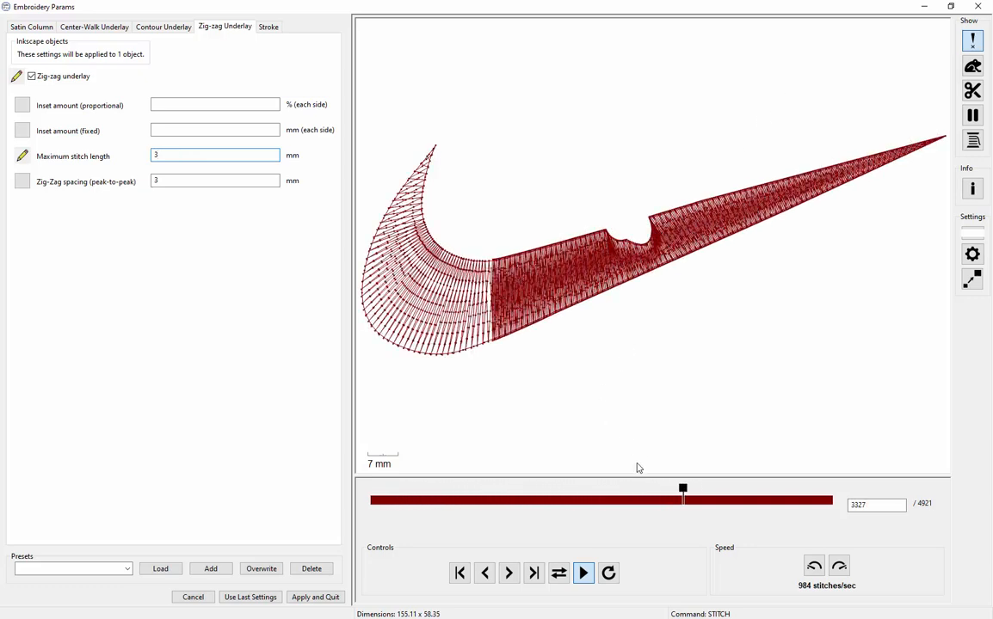
pyautogui.click(592, 576)
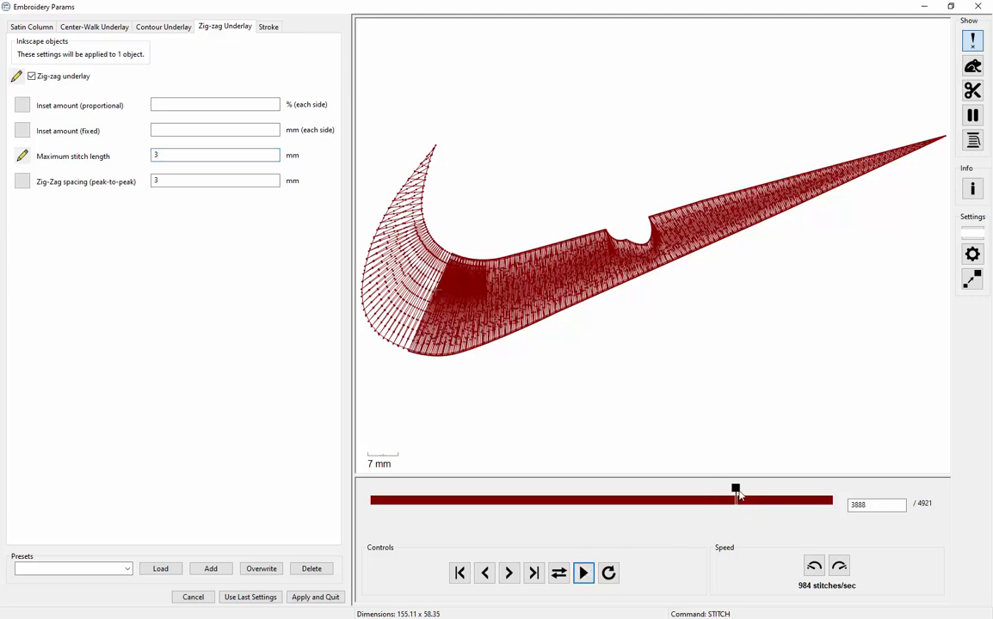
pyautogui.moveTo(736, 497); pyautogui.dragTo(535, 501)
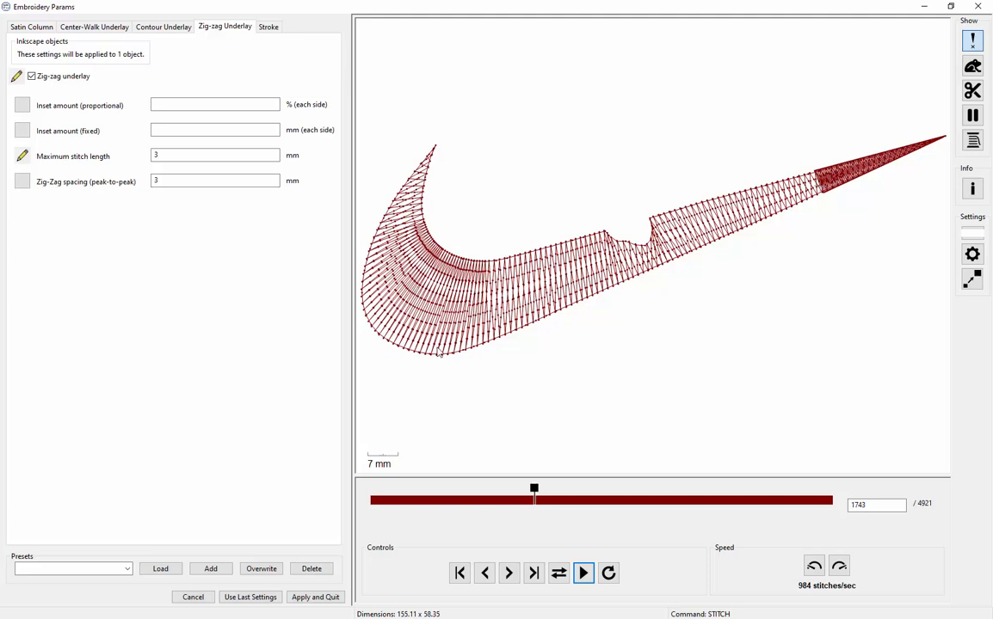
pyautogui.moveTo(535, 490); pyautogui.dragTo(513, 490)
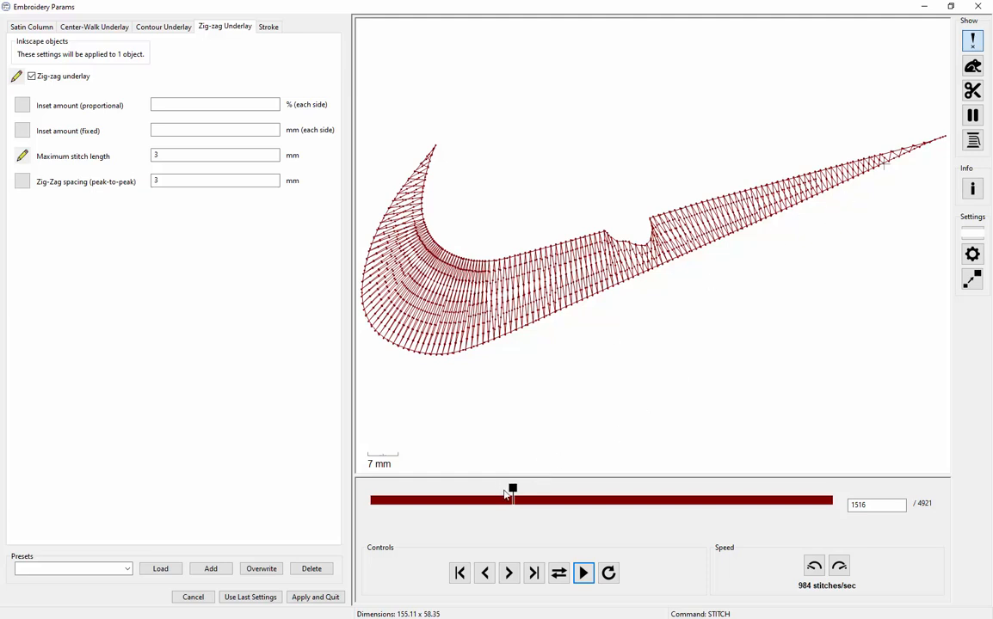
# - Apply the underlay settings to the swoosh, return to the drawing, and leave nothing selected
pyautogui.moveTo(512, 490); pyautogui.dragTo(513, 490)
pyautogui.click(315, 597)
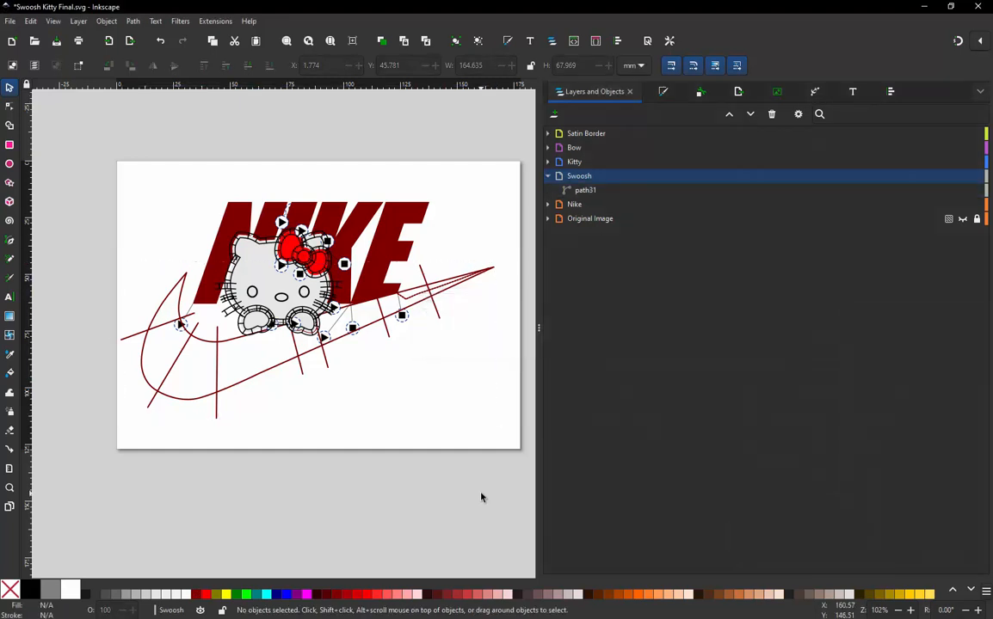
pyautogui.click(381, 256)
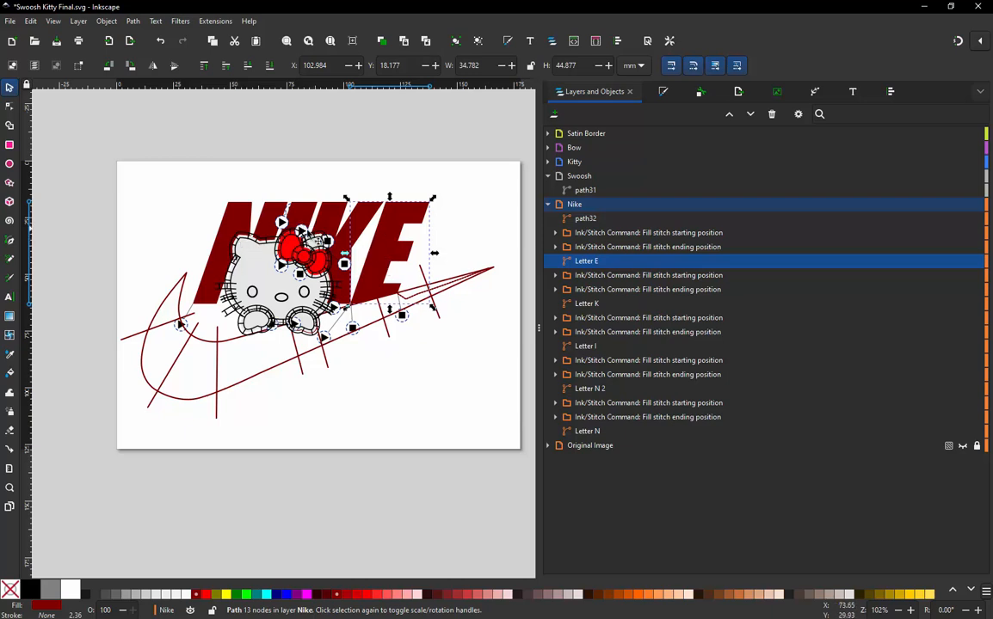
pyautogui.click(425, 361)
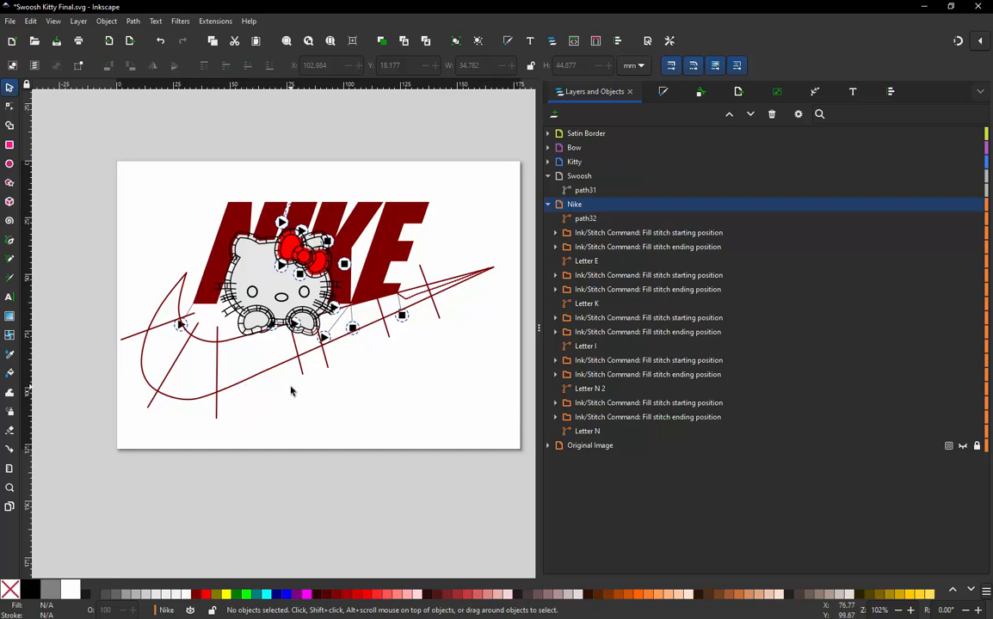
# - Expand the Satin Border layer and select Left Whisker 01 to 03 and Right Whisker 01 to 03, skipping the unnamed paths between them
pyautogui.click(547, 134)
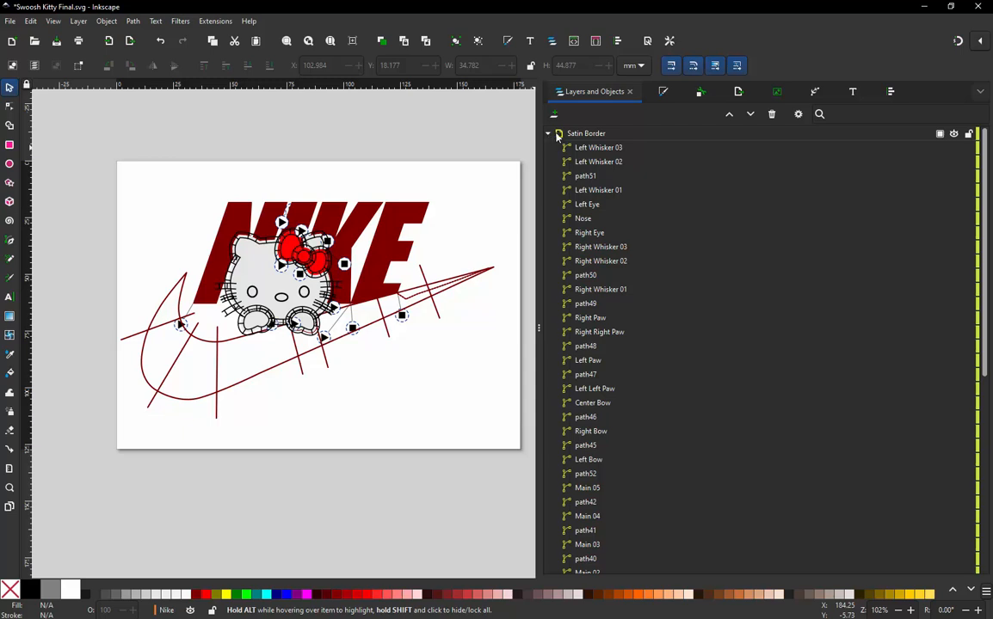
pyautogui.click(601, 148)
pyautogui.keyDown('shift'); pyautogui.click(613, 164); pyautogui.keyUp('shift')
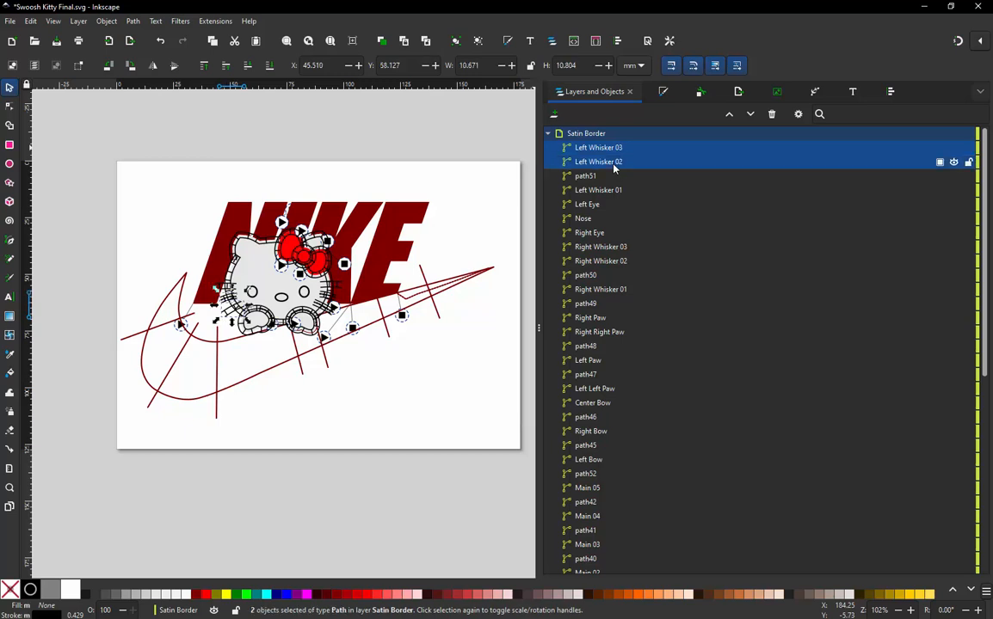
pyautogui.keyDown('ctrl'); pyautogui.click(595, 189); pyautogui.keyUp('ctrl')
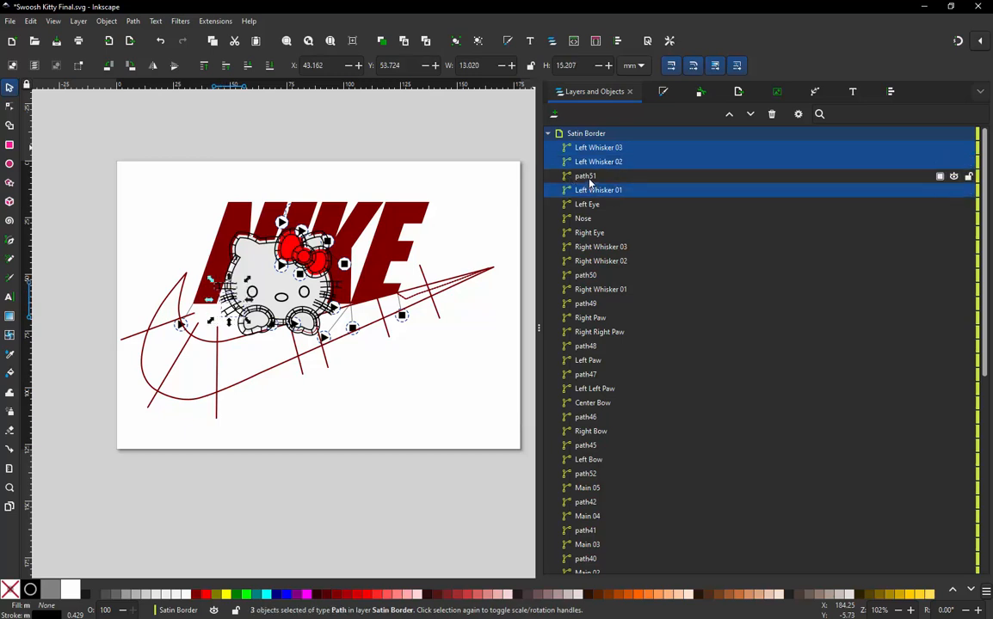
pyautogui.keyDown('ctrl'); pyautogui.click(609, 247); pyautogui.keyUp('ctrl')
pyautogui.keyDown('ctrl'); pyautogui.click(608, 261); pyautogui.keyUp('ctrl')
pyautogui.keyDown('ctrl'); pyautogui.click(607, 290); pyautogui.keyUp('ctrl')
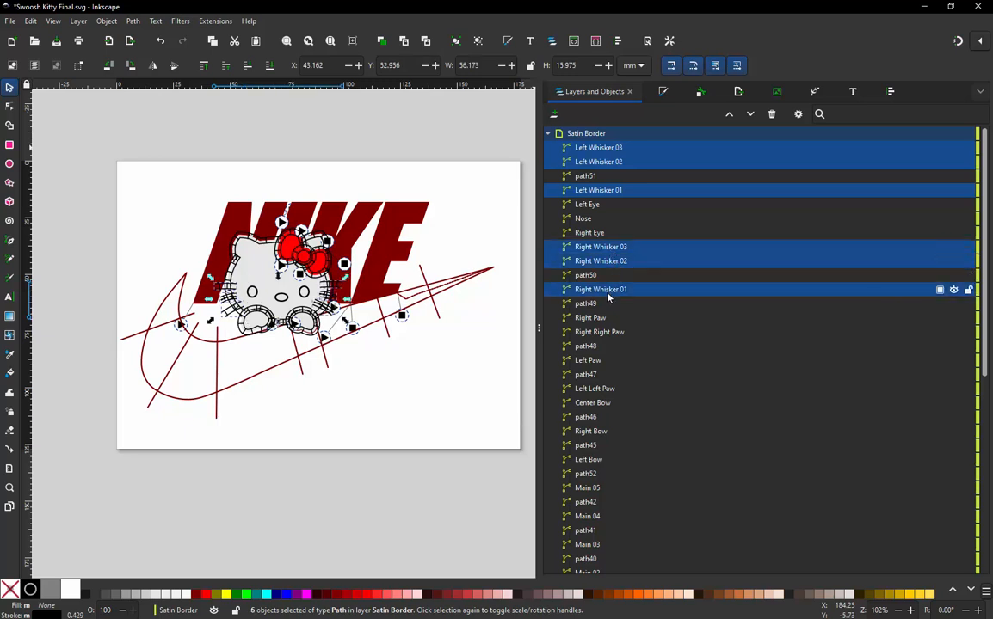
# - Add the four paw outlines and the Center, Right and Left Bow outlines to the whisker selection
pyautogui.keyDown('ctrl'); pyautogui.click(591, 317); pyautogui.keyUp('ctrl')
pyautogui.keyDown('ctrl'); pyautogui.click(599, 332); pyautogui.keyUp('ctrl')
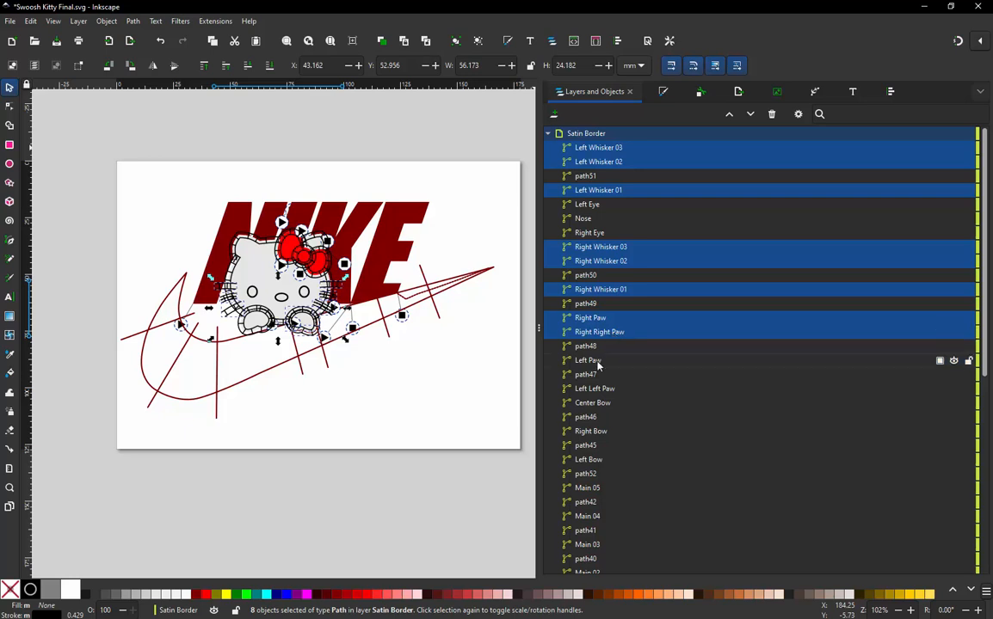
pyautogui.keyDown('ctrl'); pyautogui.click(598, 361); pyautogui.keyUp('ctrl')
pyautogui.keyDown('ctrl'); pyautogui.click(606, 389); pyautogui.keyUp('ctrl')
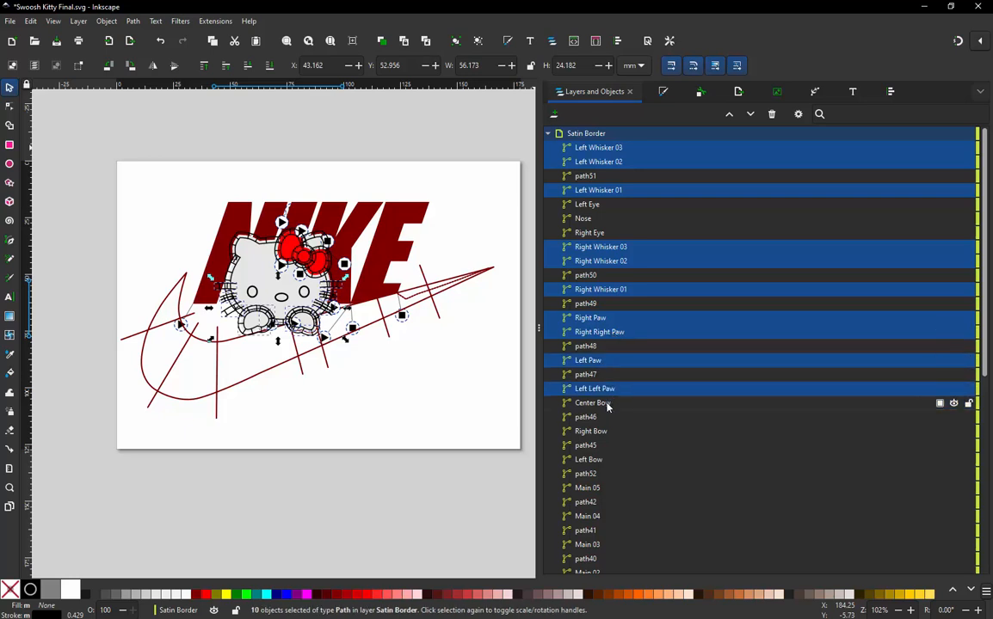
pyautogui.keyDown('ctrl'); pyautogui.click(608, 405); pyautogui.keyUp('ctrl')
pyautogui.keyDown('ctrl'); pyautogui.click(602, 431); pyautogui.keyUp('ctrl')
pyautogui.keyDown('ctrl'); pyautogui.click(601, 461); pyautogui.keyUp('ctrl')
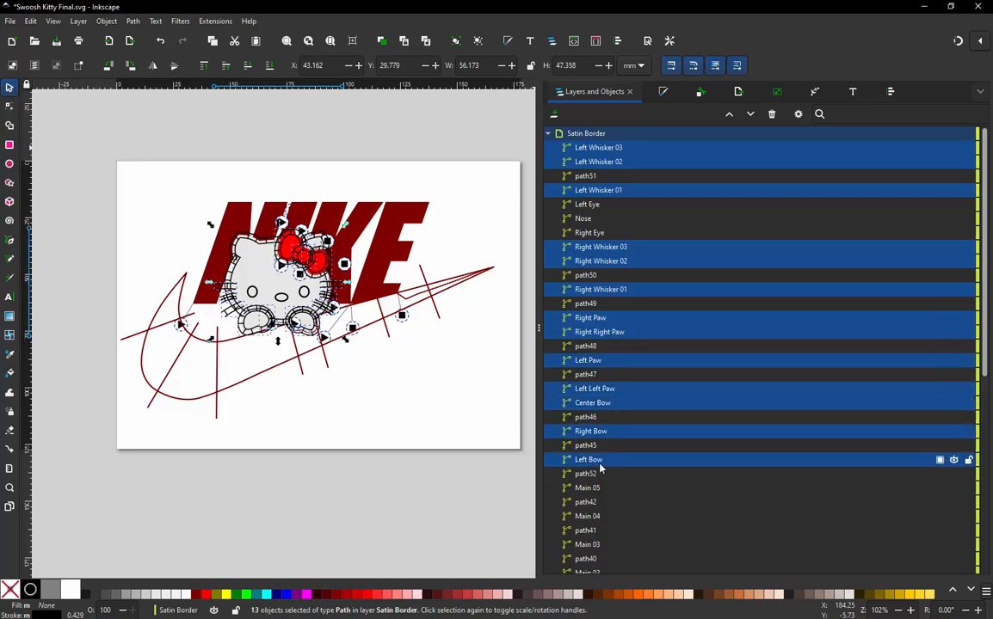
# - Add the Main 01 to Main 05 outlines to the satin border selection, leaving out the unnamed paths
pyautogui.scroll(-3, 603, 461)
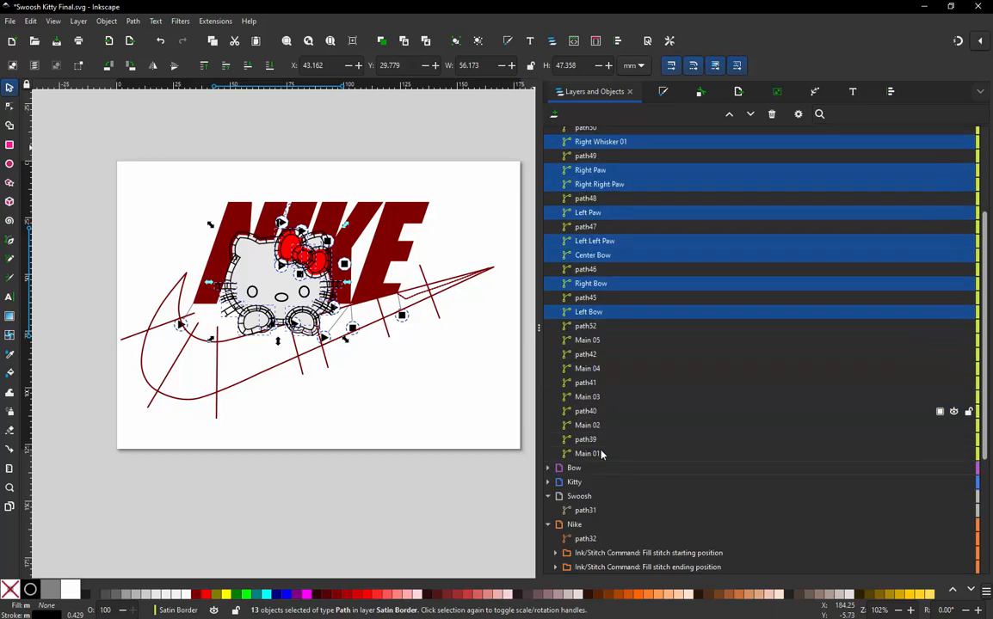
pyautogui.keyDown('ctrl'); pyautogui.click(593, 341); pyautogui.keyUp('ctrl')
pyautogui.keyDown('ctrl'); pyautogui.click(594, 369); pyautogui.keyUp('ctrl')
pyautogui.keyDown('ctrl'); pyautogui.click(595, 397); pyautogui.keyUp('ctrl')
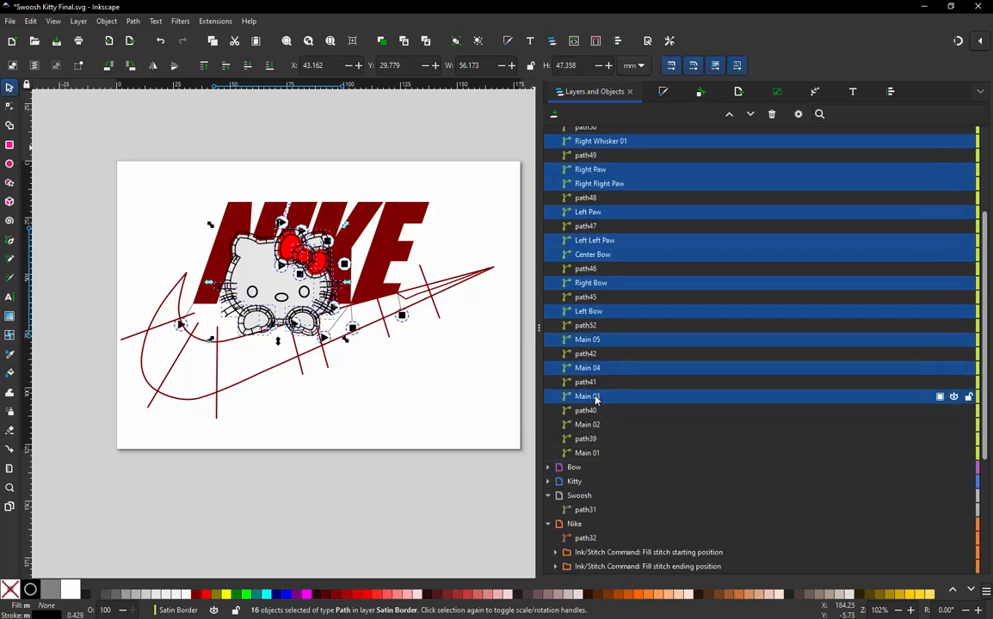
pyautogui.keyDown('ctrl'); pyautogui.click(592, 425); pyautogui.keyUp('ctrl')
pyautogui.keyDown('ctrl'); pyautogui.click(593, 454); pyautogui.keyUp('ctrl')
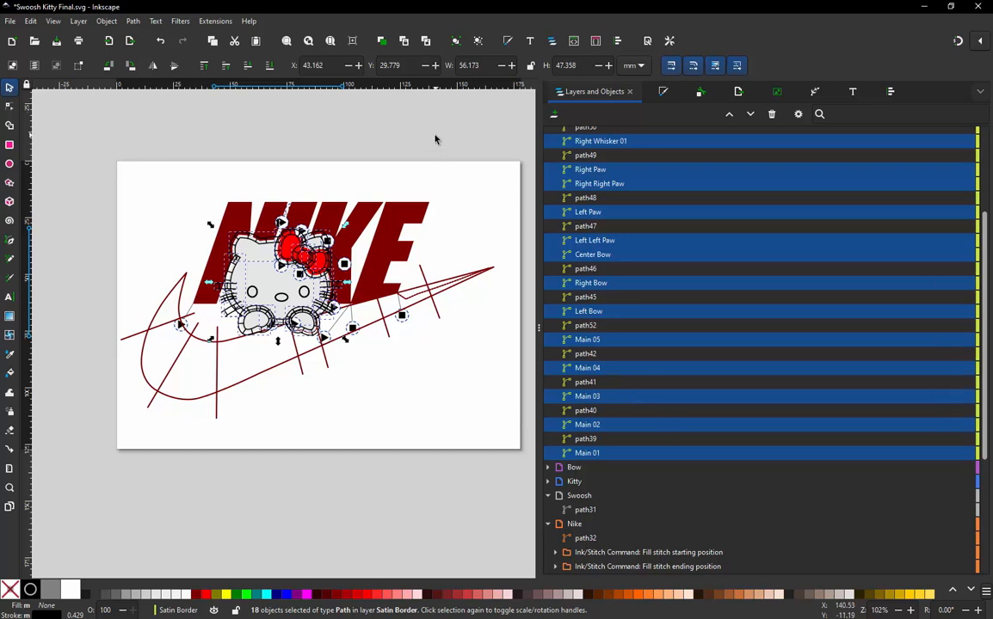
# - Open the Ink/Stitch Params for the selected satin outlines and enable both contour underlay and zig-zag underlay
pyautogui.click(215, 22)
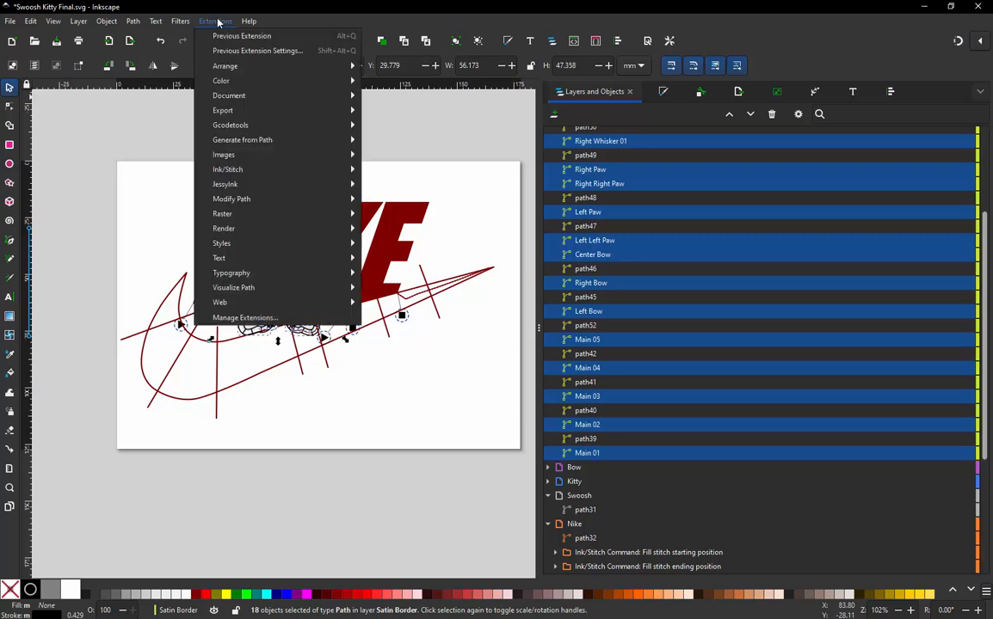
pyautogui.moveTo(259, 172)
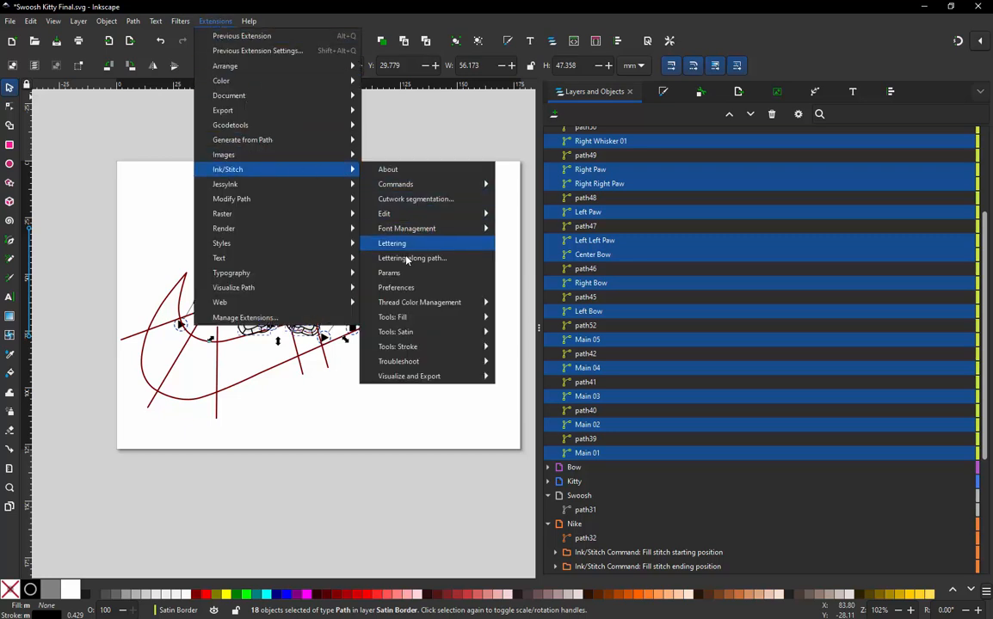
pyautogui.click(391, 272)
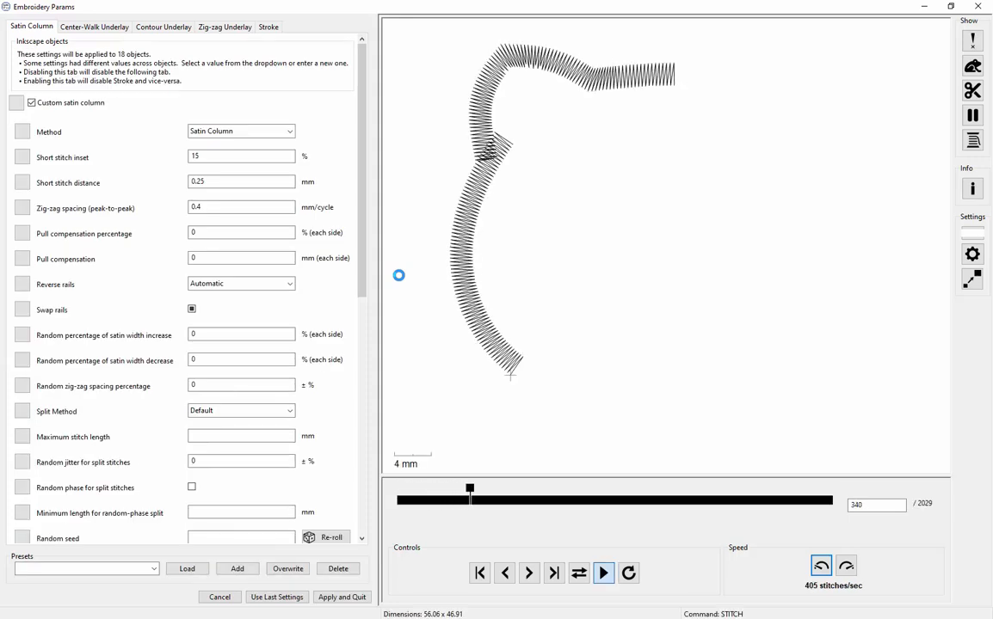
pyautogui.click(157, 28)
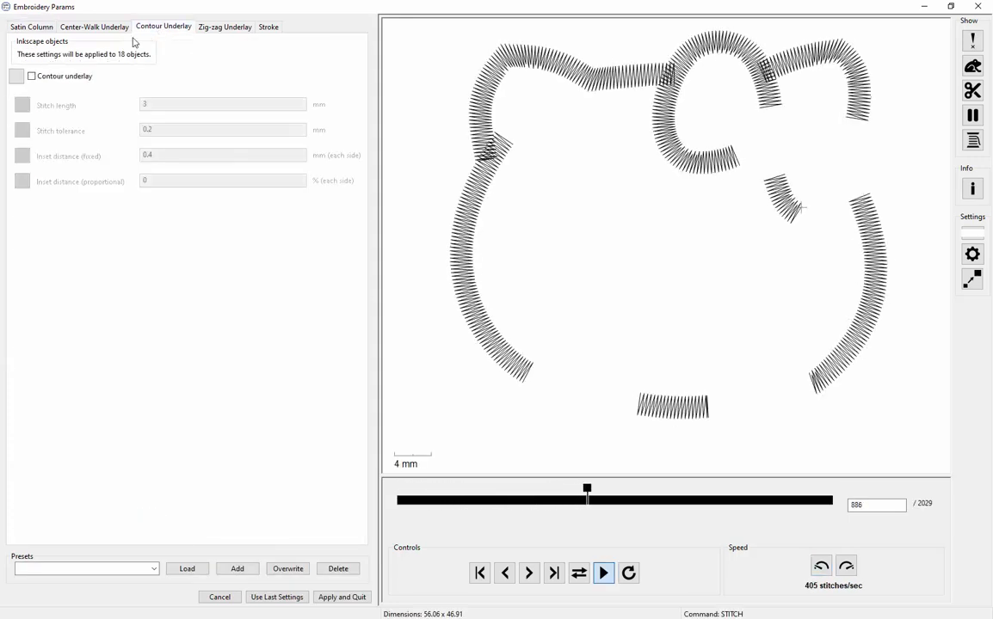
pyautogui.click(39, 79)
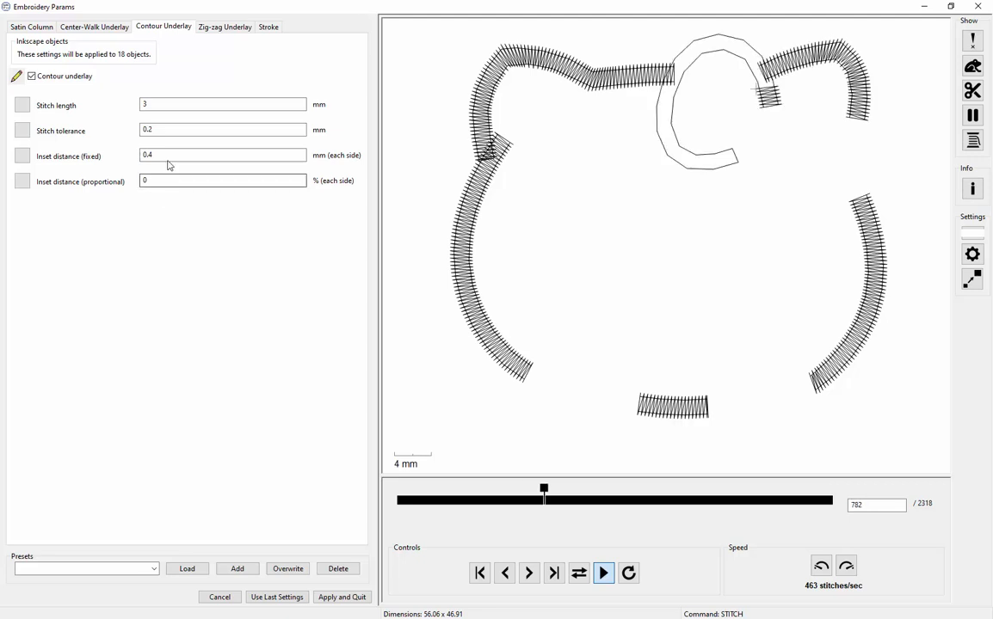
pyautogui.click(220, 27)
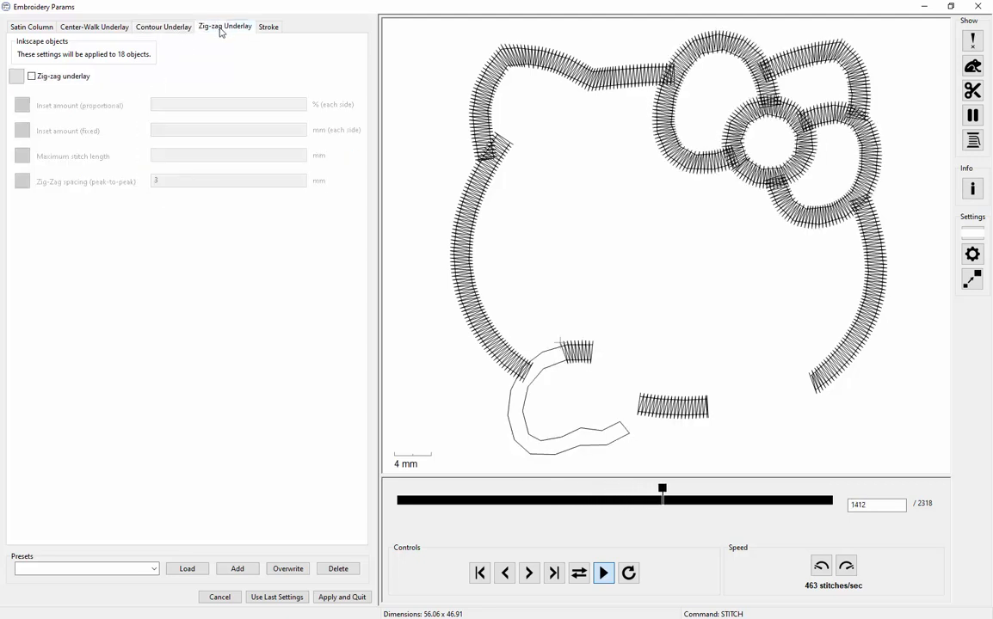
pyautogui.click(36, 79)
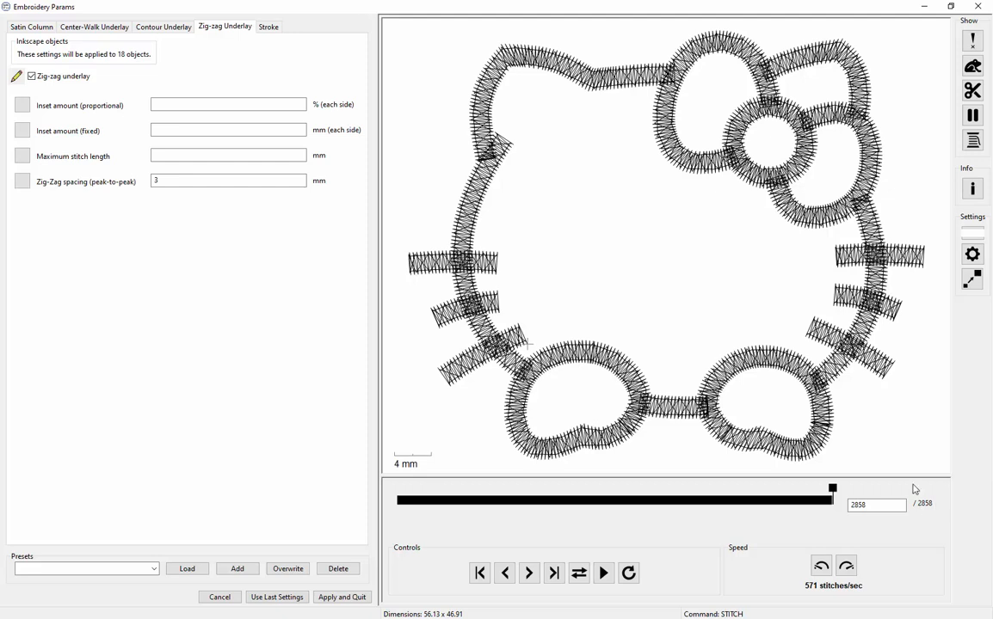
# - Turn off the zig-zag and contour underlays to compare the stitch count without them
pyautogui.click(31, 76)
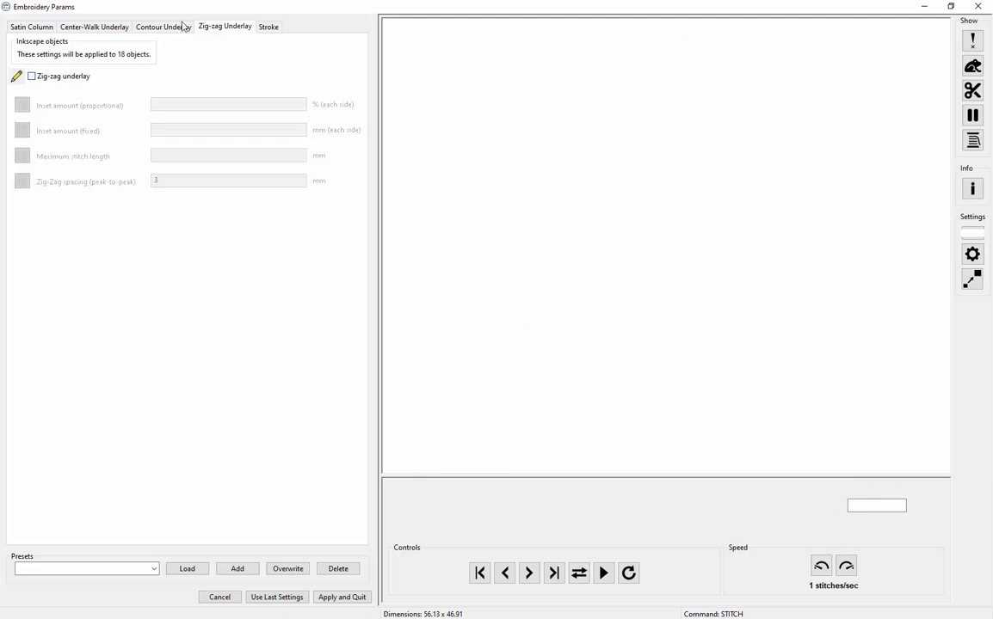
pyautogui.click(168, 28)
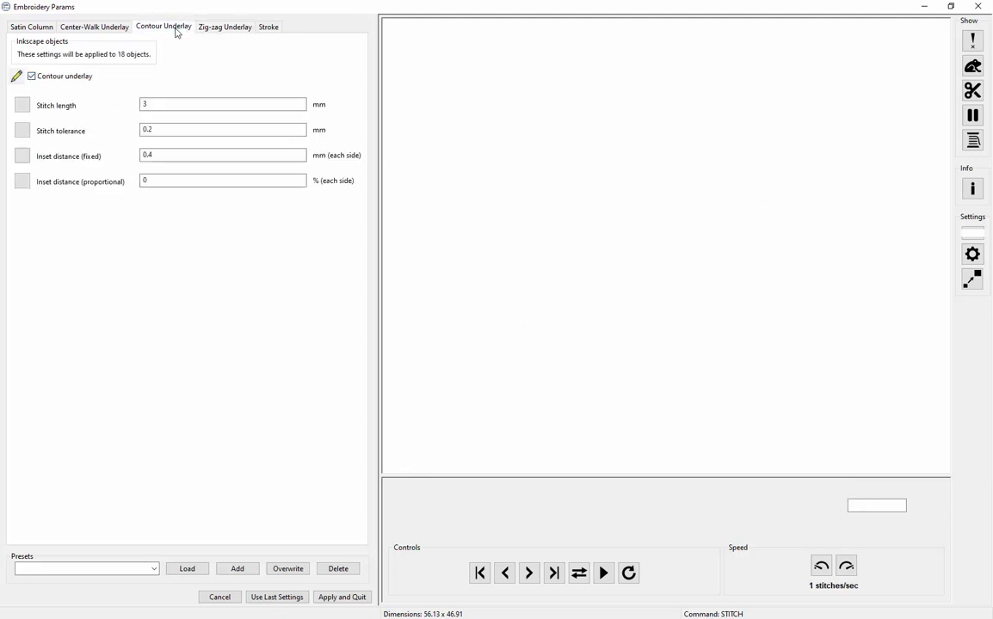
pyautogui.click(31, 76)
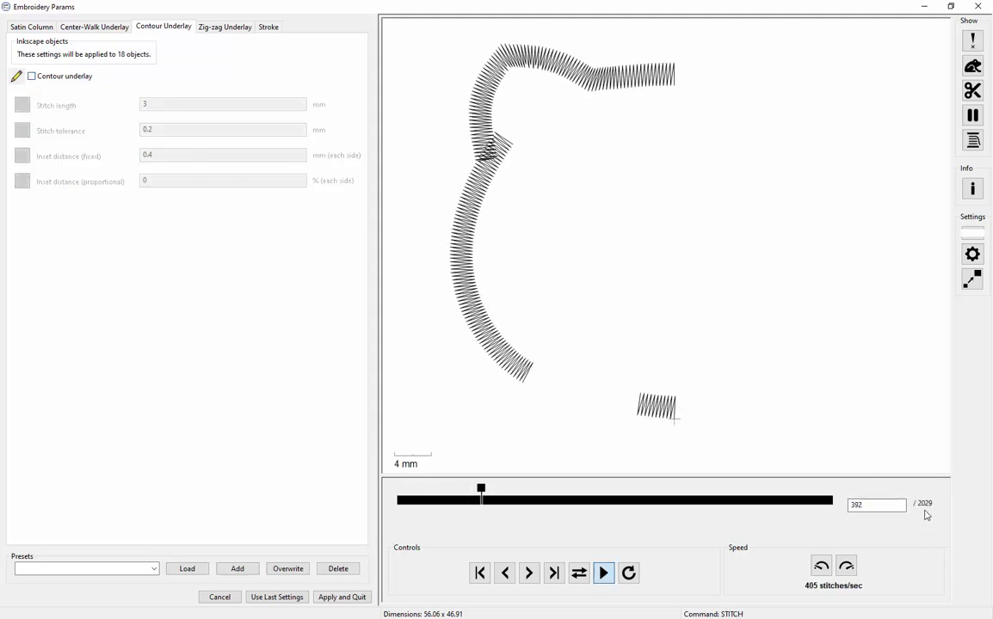
# - Re-enable contour and zig-zag underlay for the satin outlines, review the preview, and apply the settings
pyautogui.click(31, 77)
pyautogui.click(227, 27)
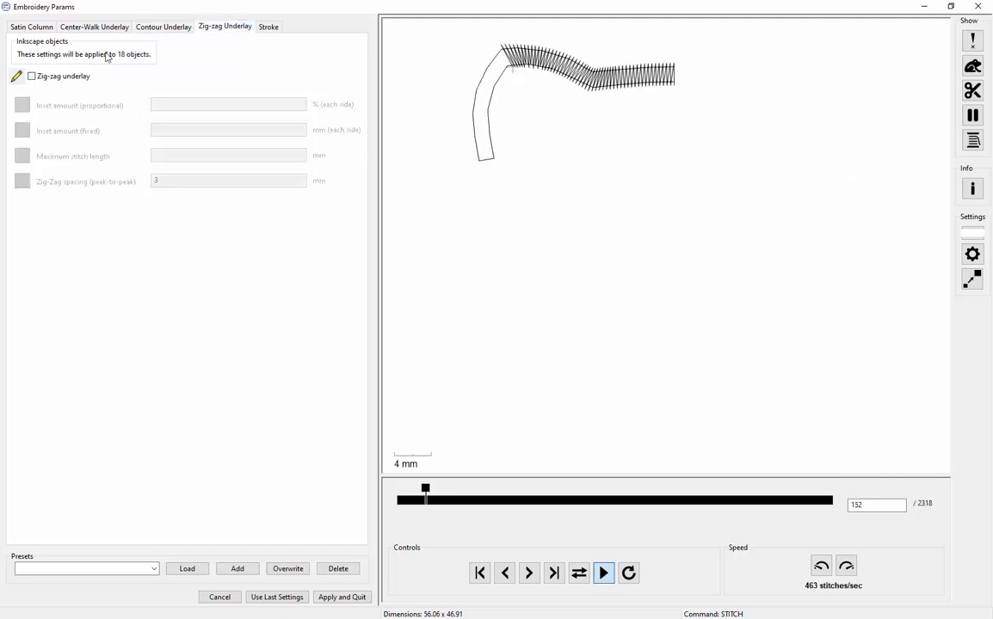
pyautogui.click(43, 76)
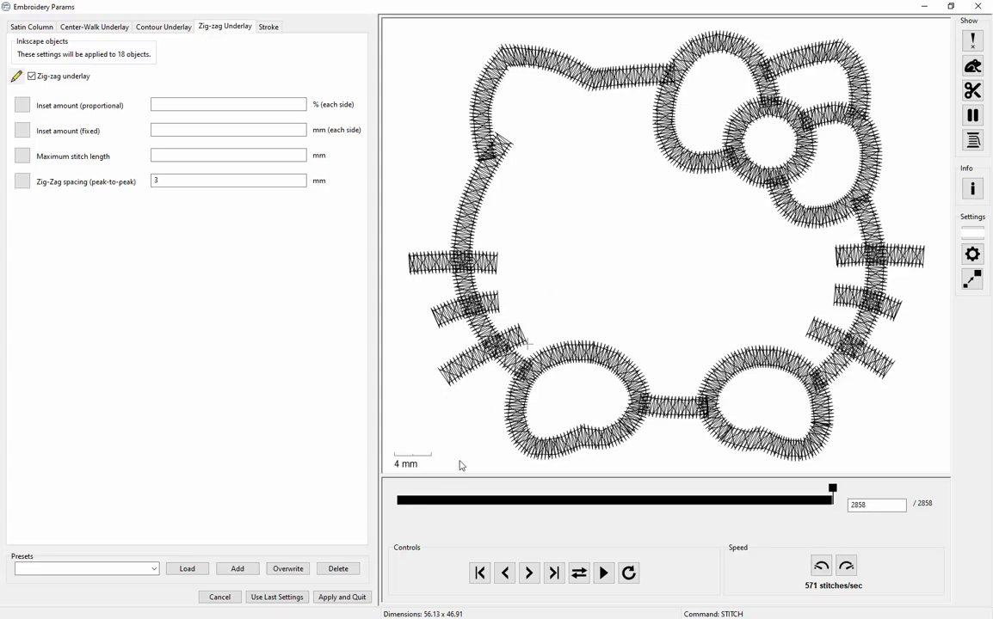
pyautogui.click(360, 597)
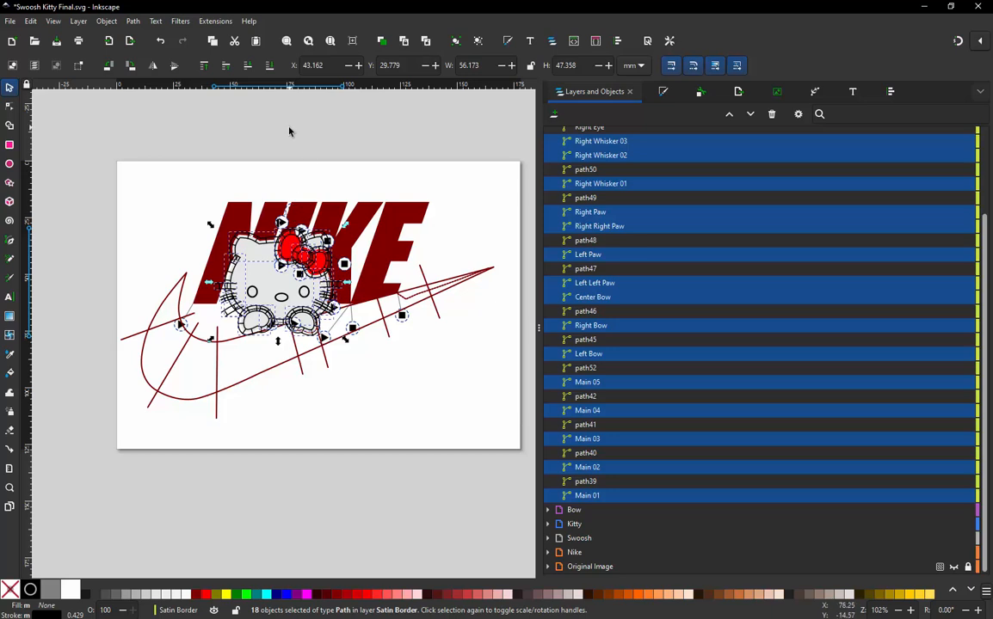
# - Run the Ink/Stitch simulator on the complete design and review the full stitch-out
pyautogui.click(215, 21)
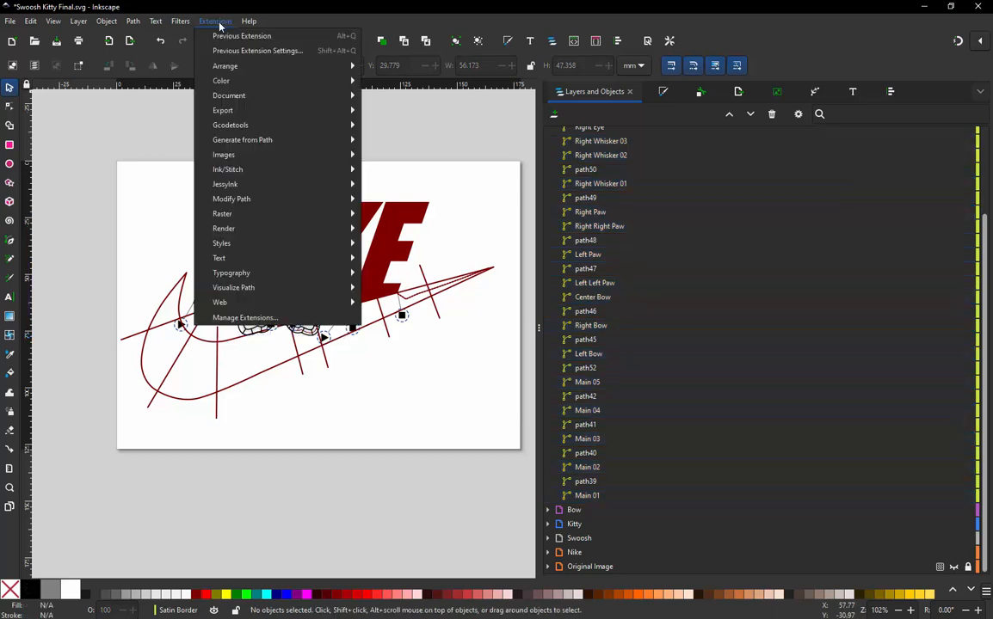
pyautogui.moveTo(240, 176)
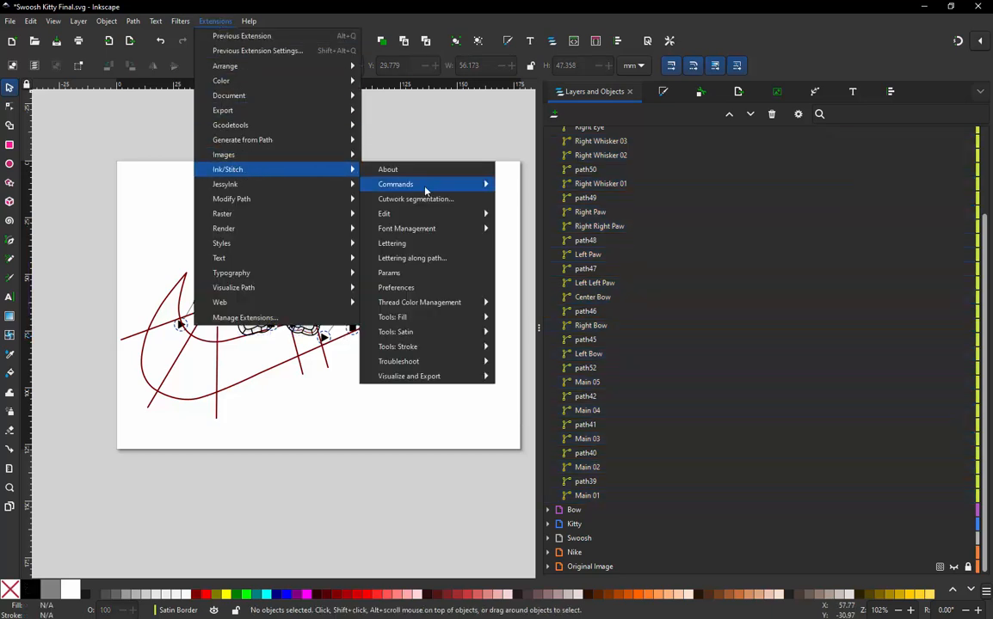
pyautogui.moveTo(428, 379)
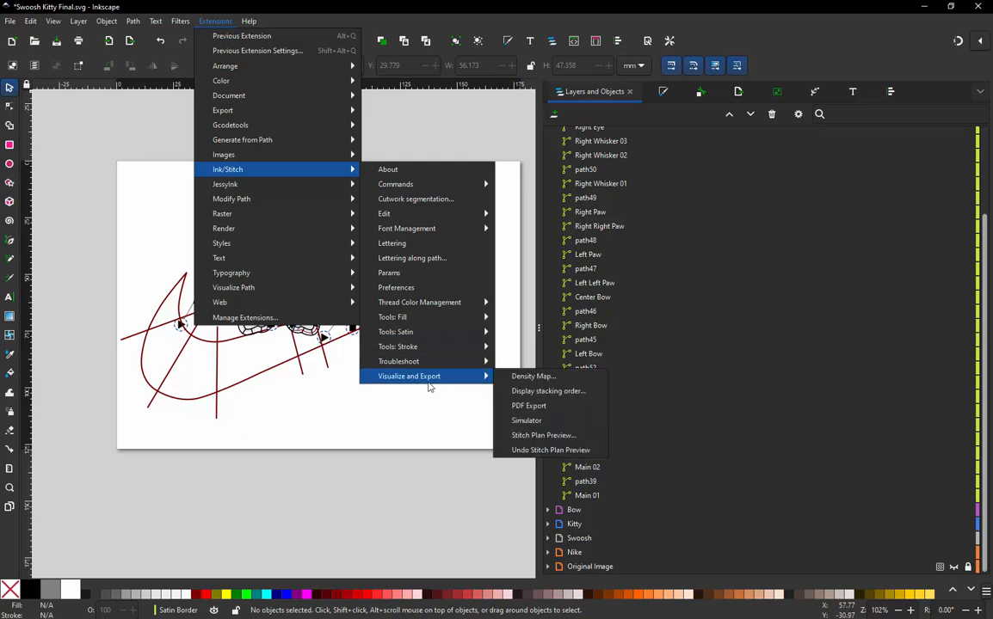
pyautogui.click(524, 420)
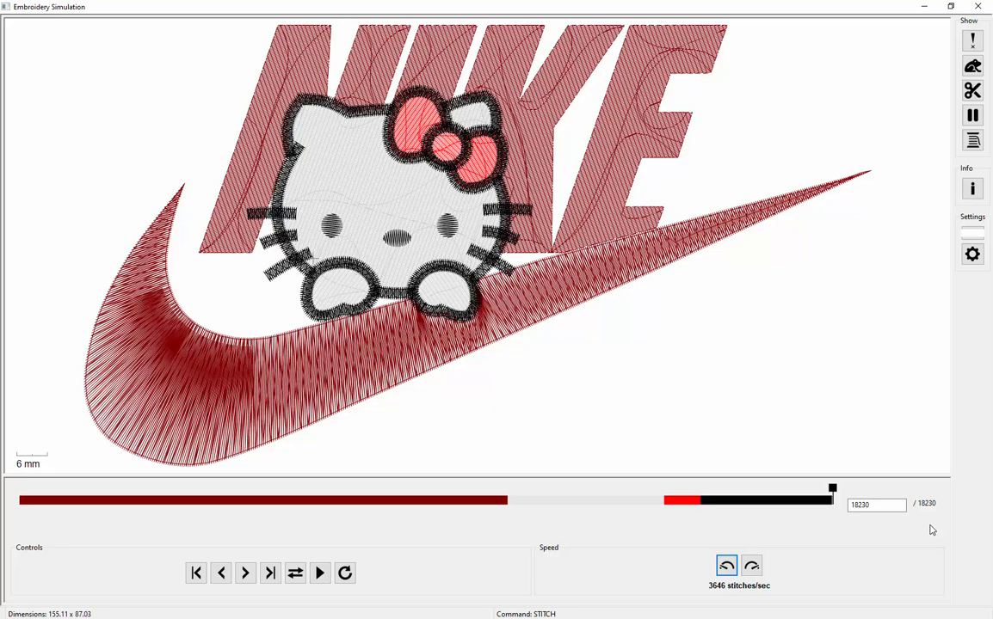
# - Check the design info and the jump stitches in the simulation, and close it
pyautogui.click(973, 193)
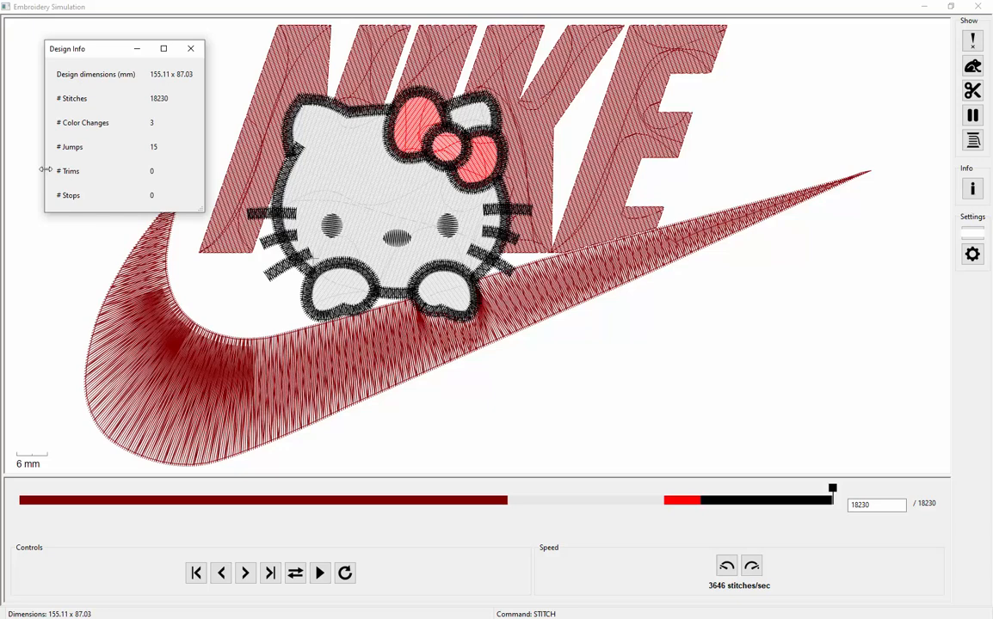
pyautogui.click(190, 48)
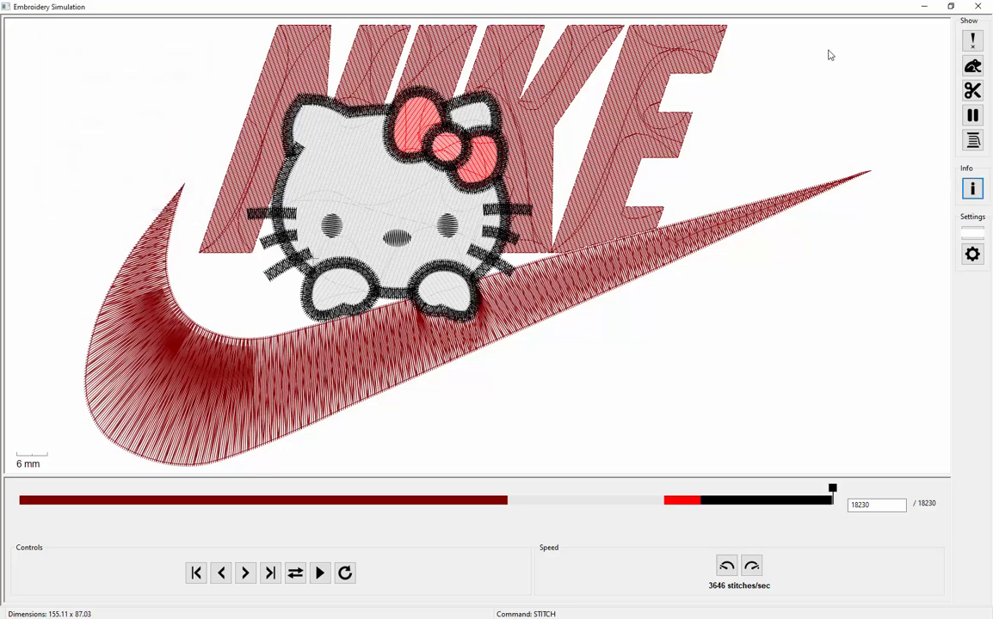
pyautogui.click(974, 67)
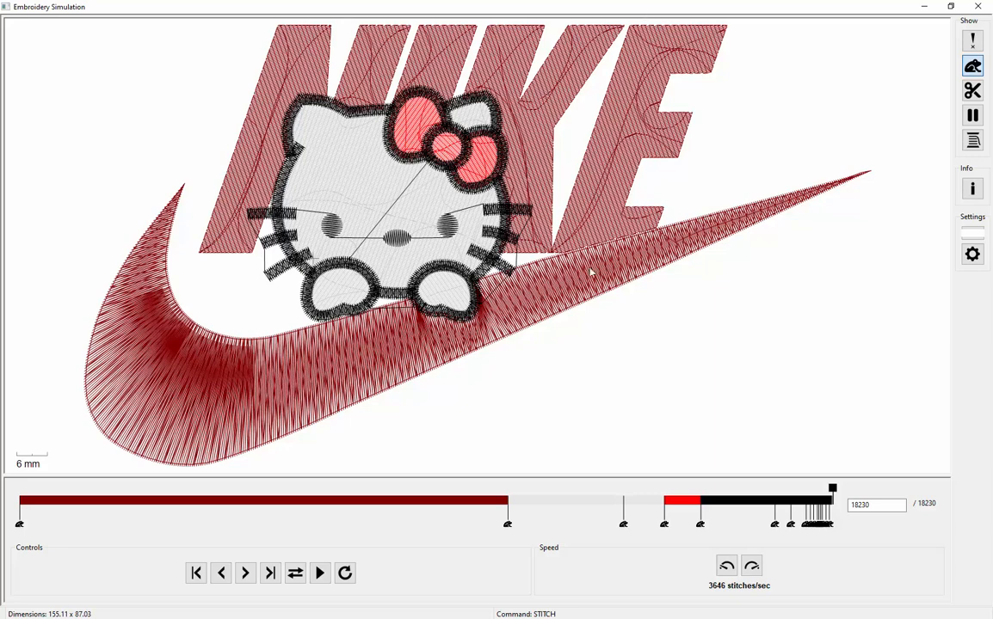
pyautogui.click(979, 7)
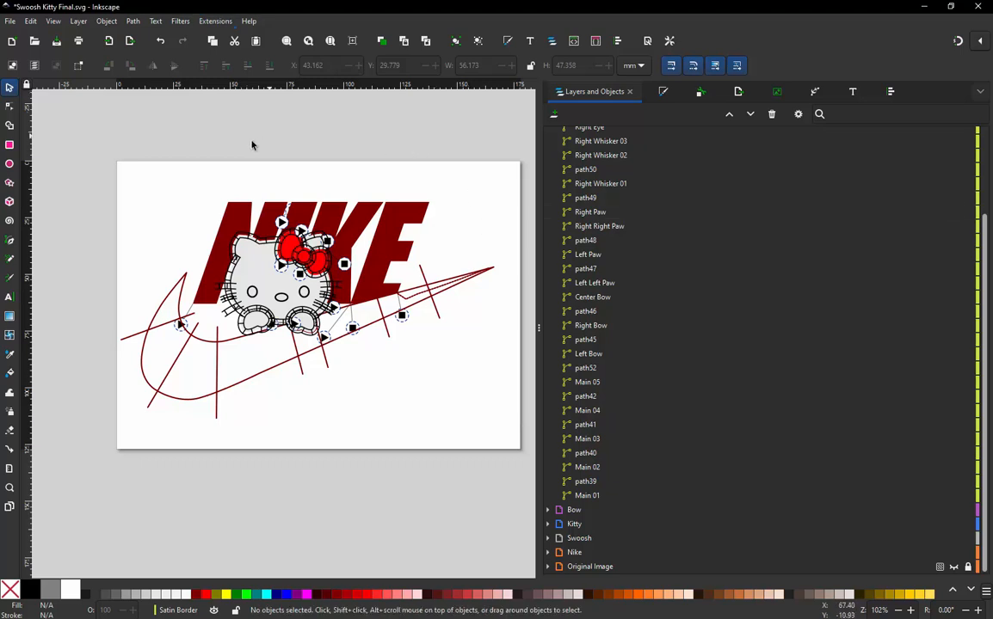
# - Save the design as the Inkscape SVG "Swoosh Kitty Final - 5x7.svg" on the Desktop, replacing the existing file
pyautogui.click(10, 21)
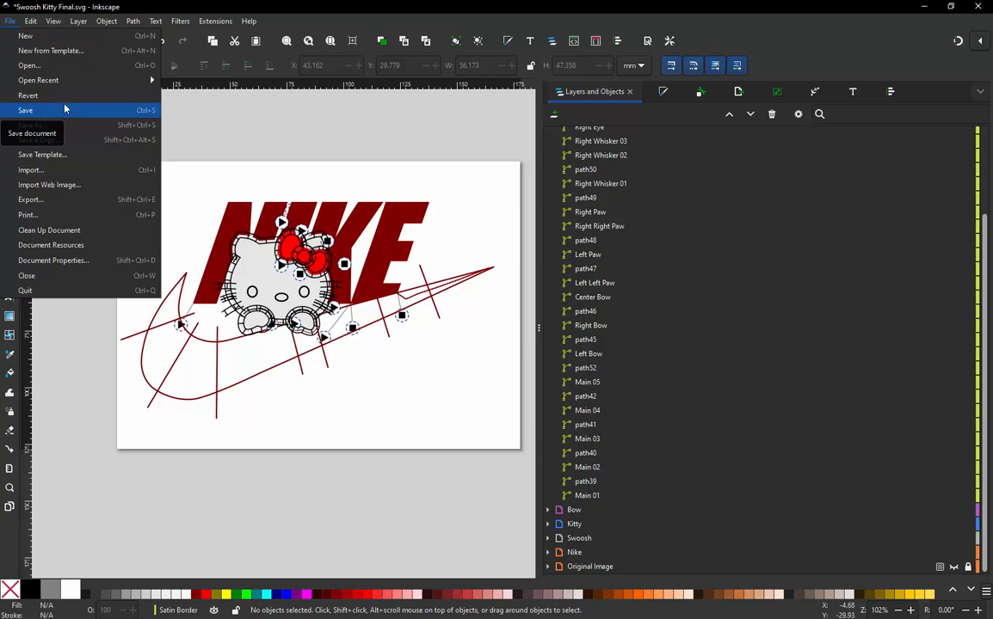
pyautogui.click(48, 125)
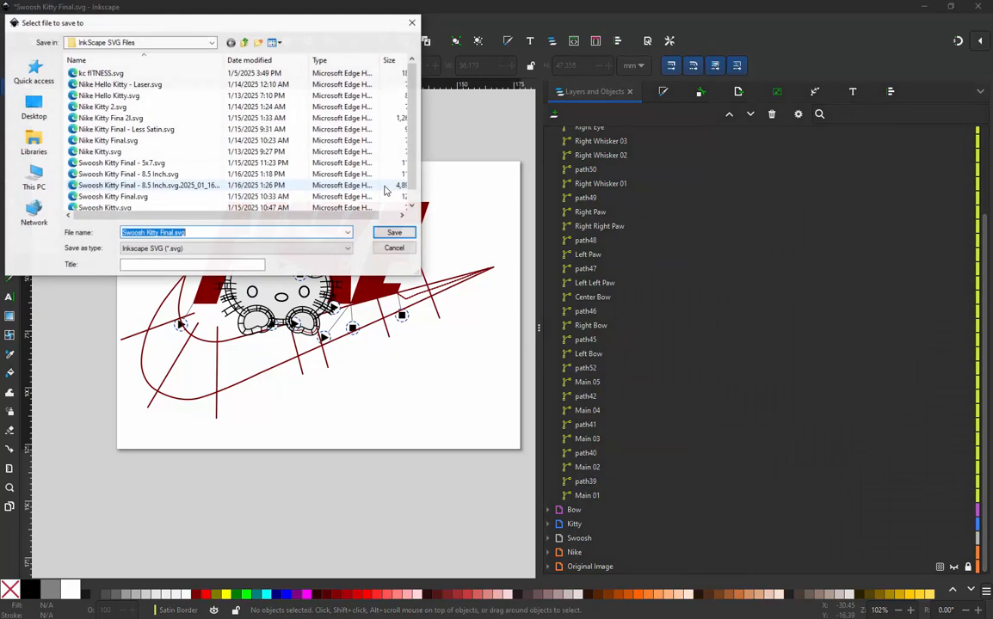
pyautogui.click(39, 112)
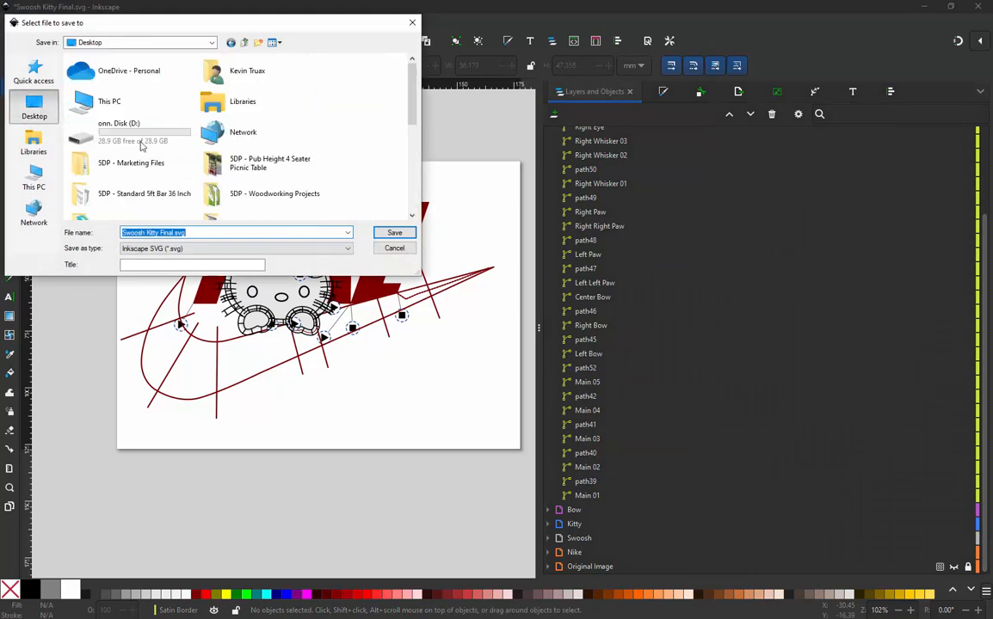
pyautogui.scroll(-2, 129, 146)
pyautogui.scroll(-2, 226, 151)
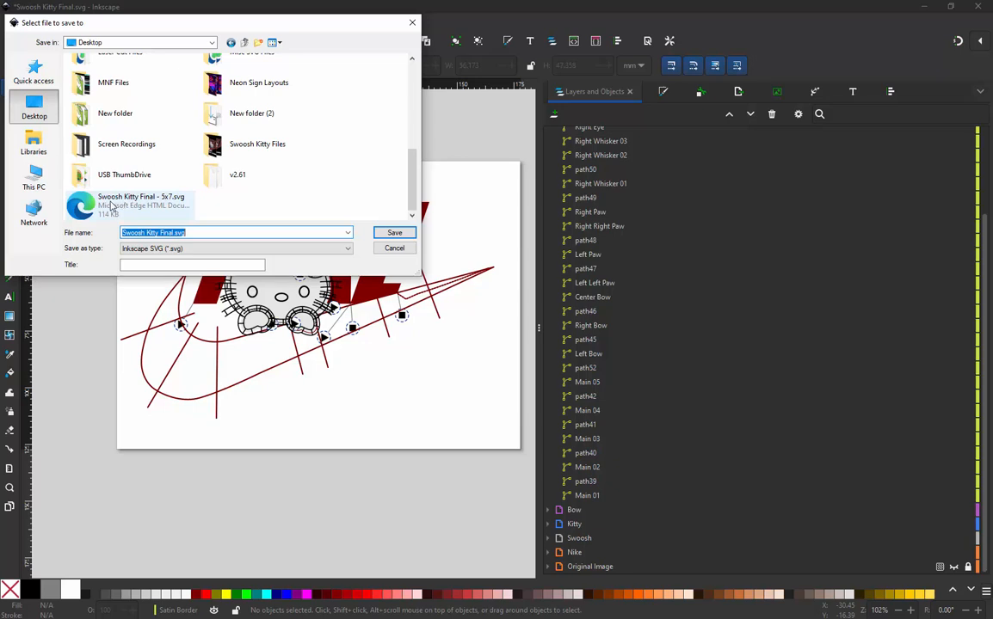
pyautogui.click(126, 200)
pyautogui.click(394, 232)
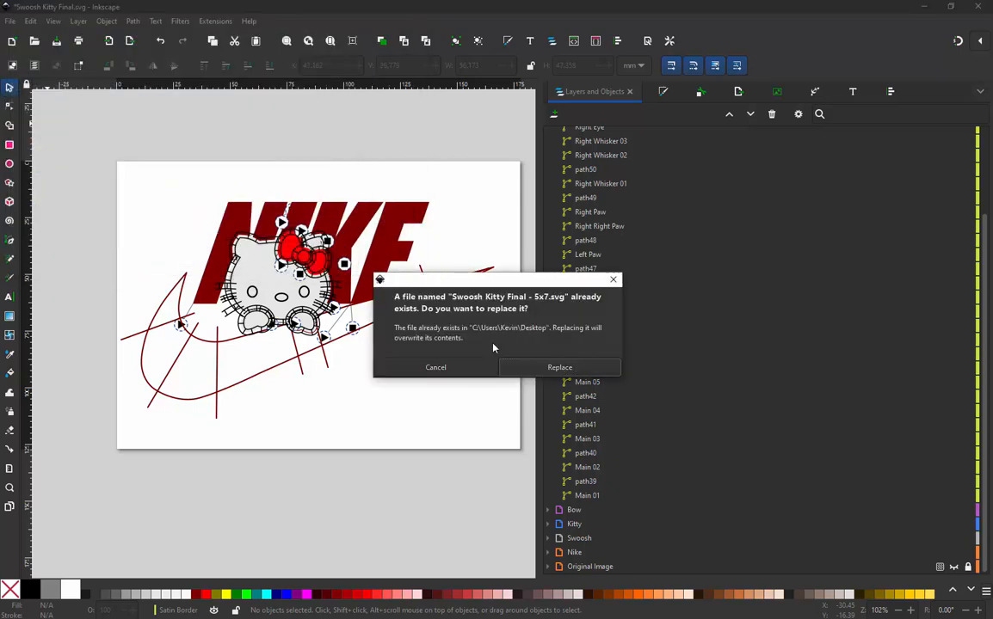
pyautogui.click(554, 368)
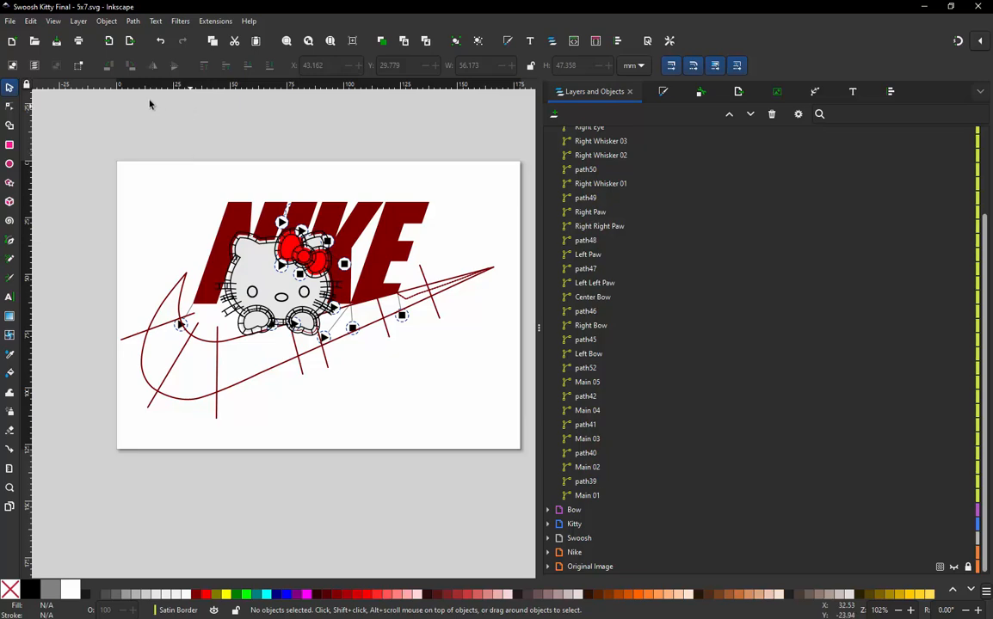
# - Save a copy for the embroidery machine as "Swoosh Kitty Final - 5x7.pes" in Brother Embroidery Format on the Desktop, replacing the existing file
pyautogui.click(9, 20)
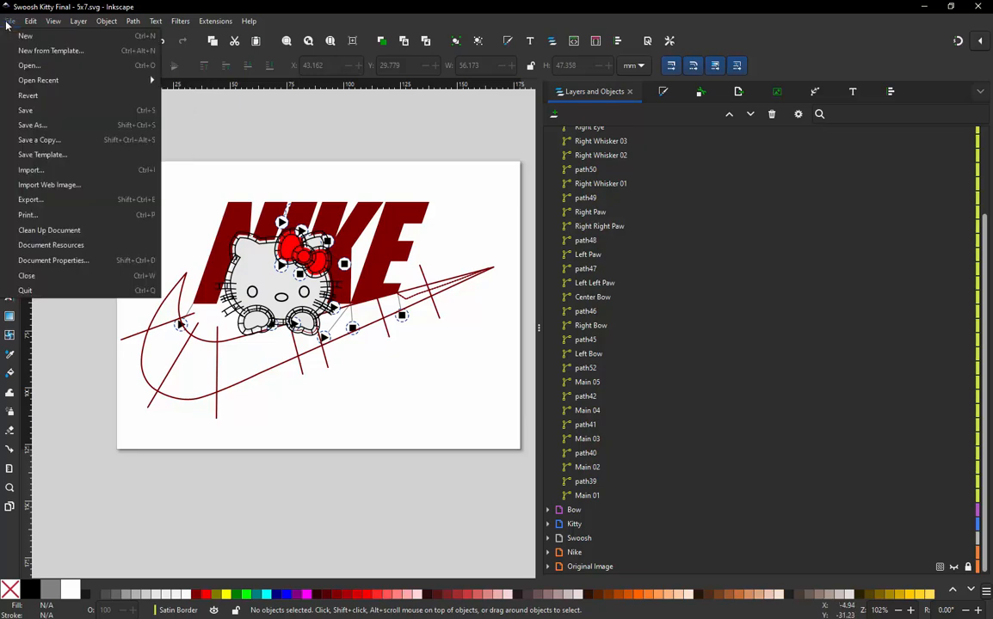
pyautogui.click(32, 110)
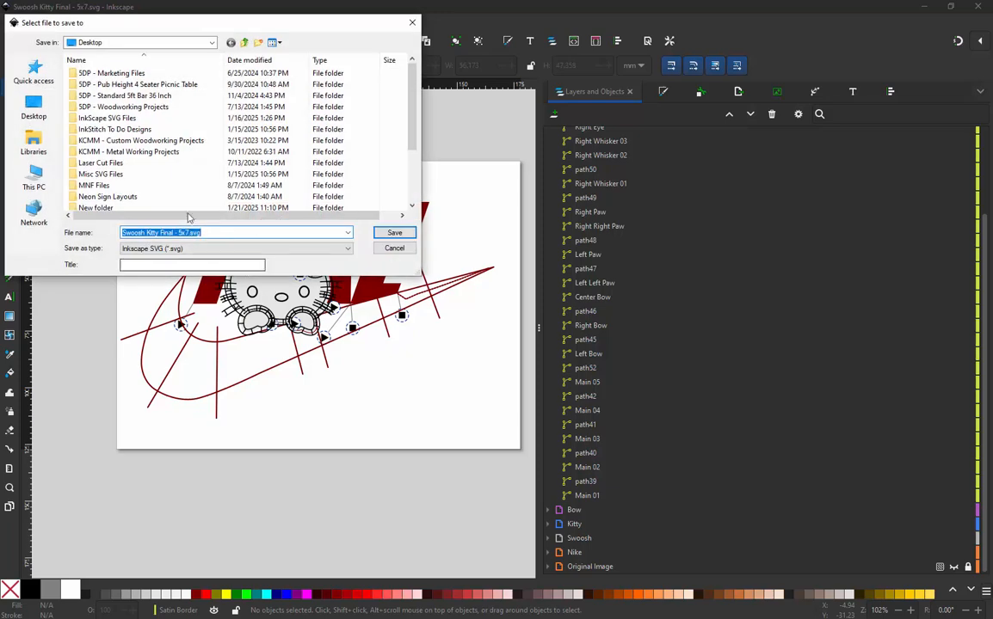
pyautogui.click(192, 250)
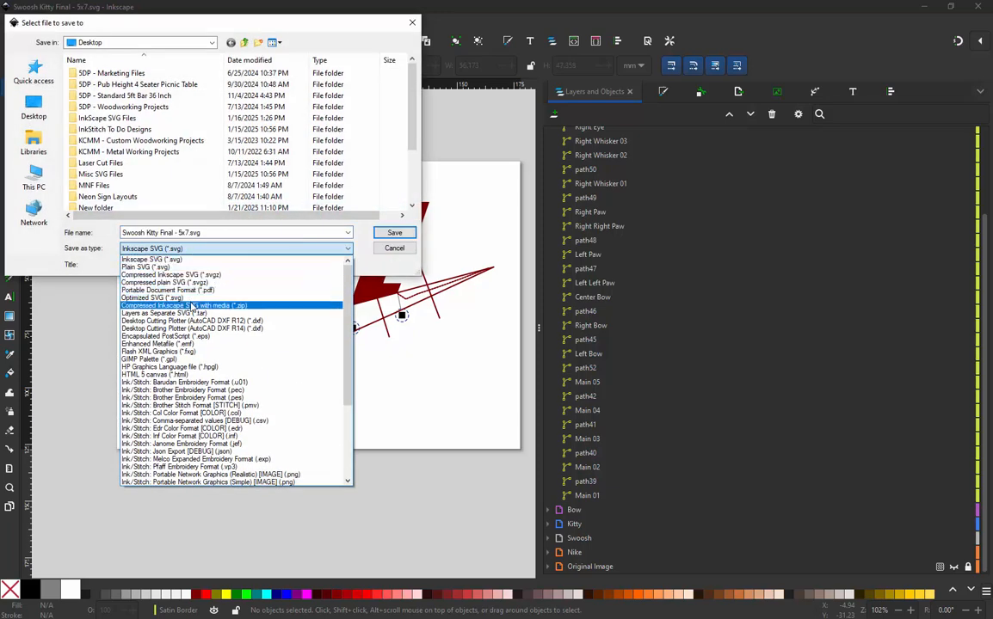
pyautogui.click(229, 399)
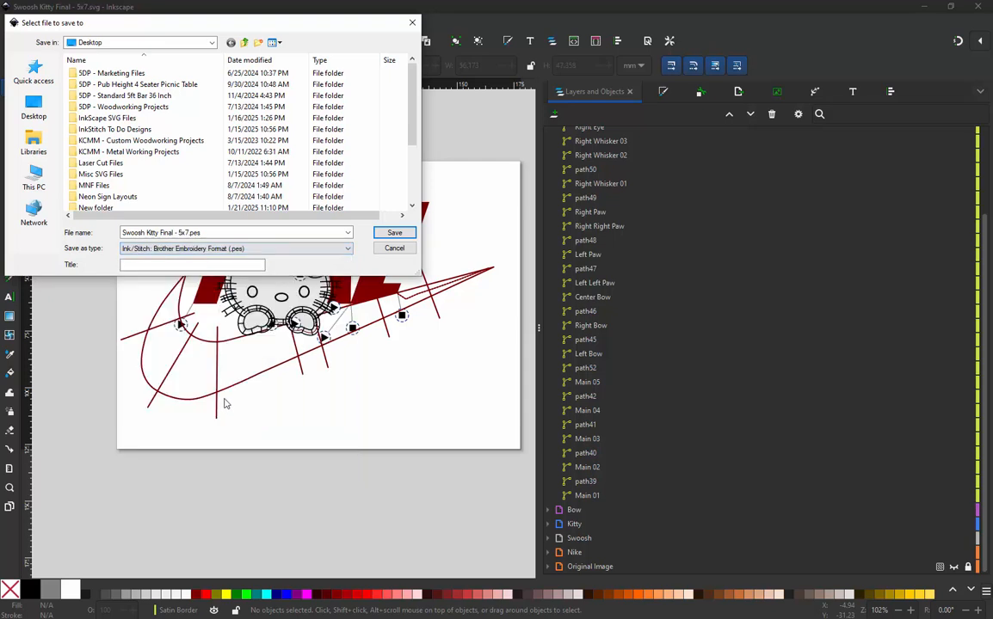
pyautogui.click(219, 232)
pyautogui.click(218, 232)
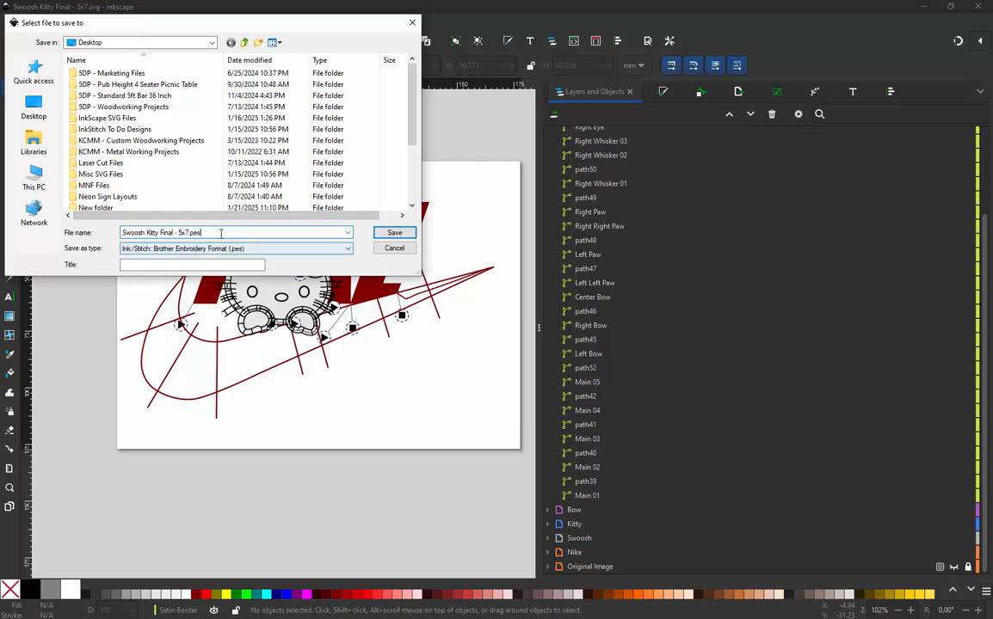
pyautogui.click(394, 233)
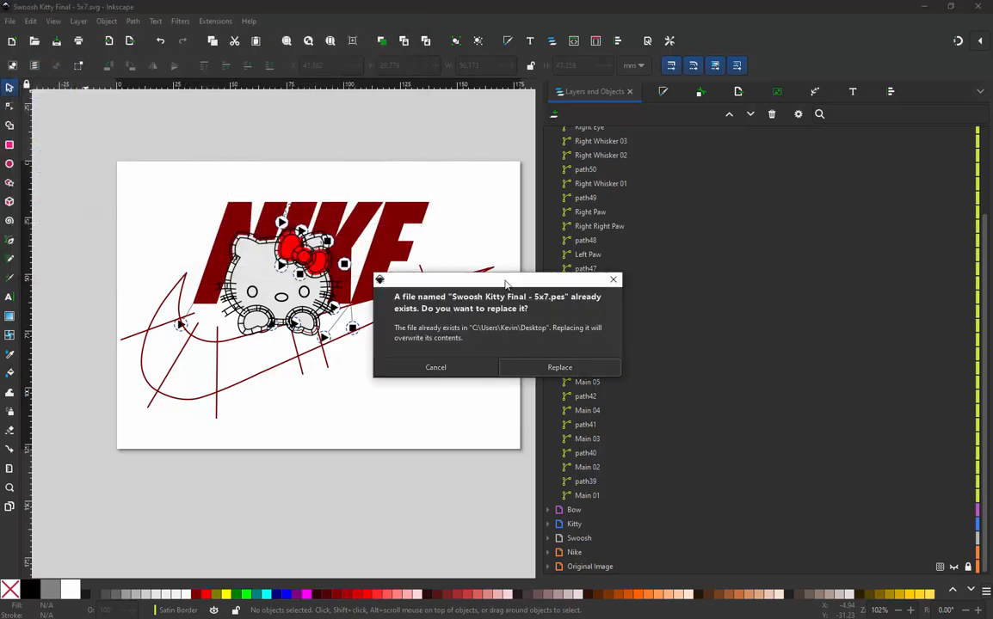
pyautogui.click(570, 369)
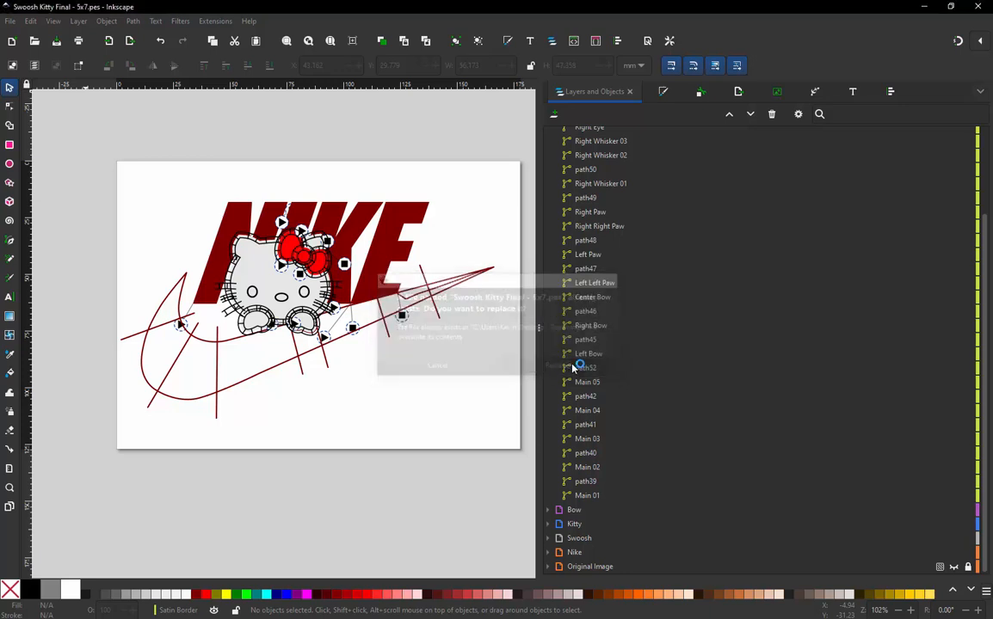